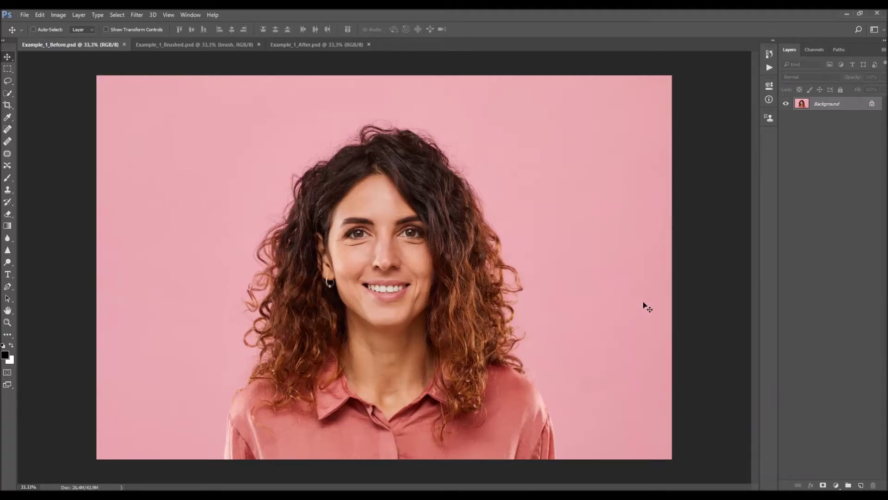
Step: Preview the Brushed and After examples, close both, and unlock the Background as Layer 0
click(171, 44)
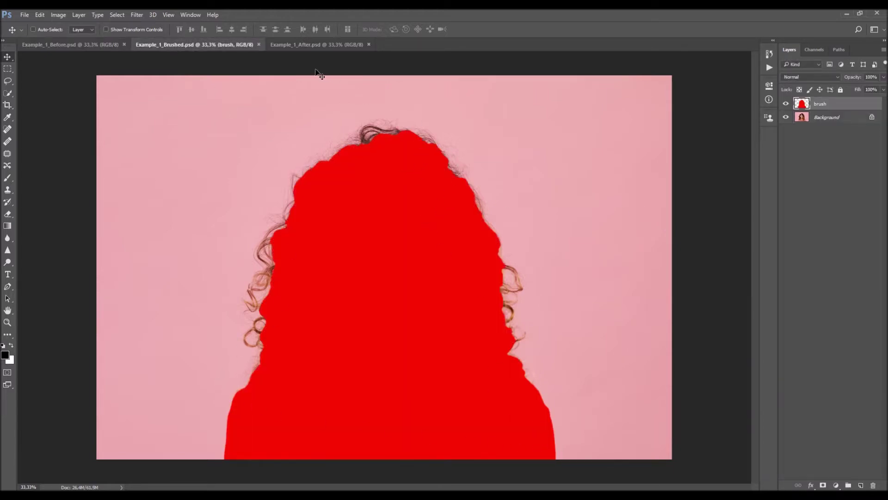
click(304, 51)
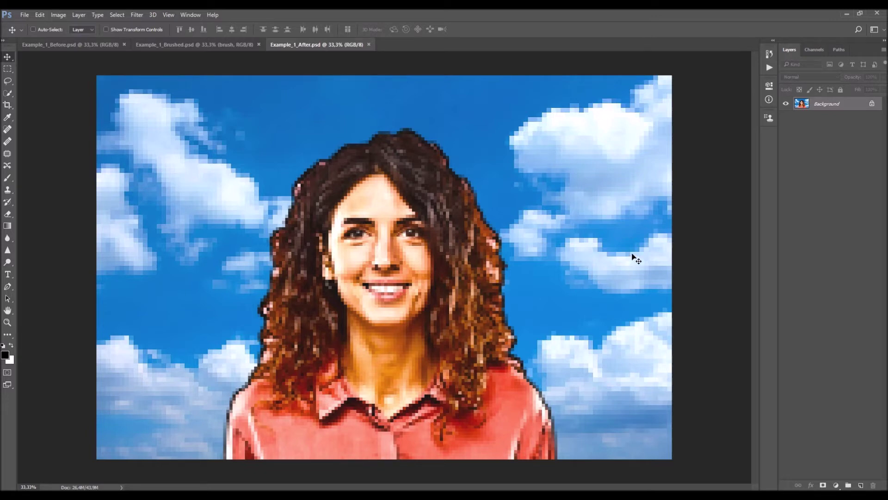
click(369, 44)
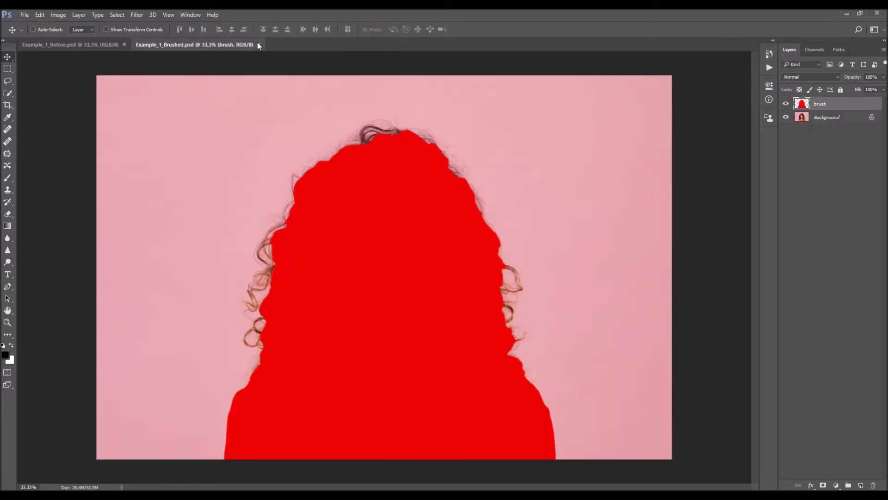
click(259, 44)
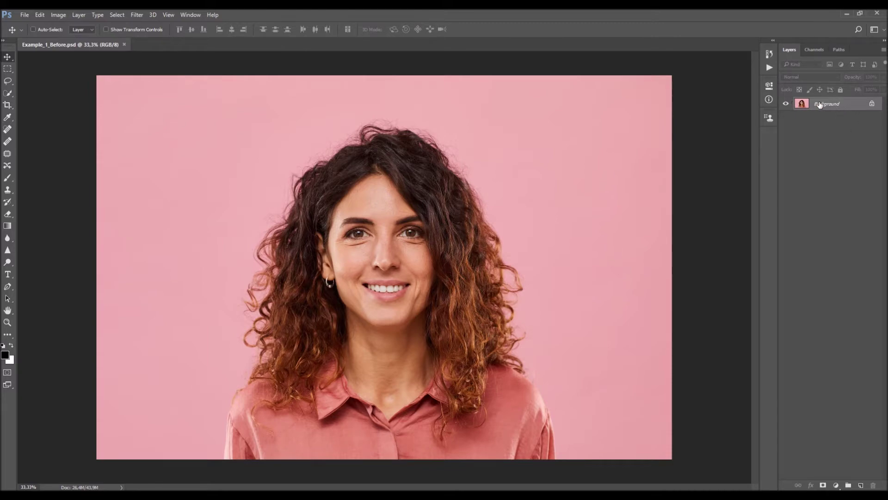
click(871, 104)
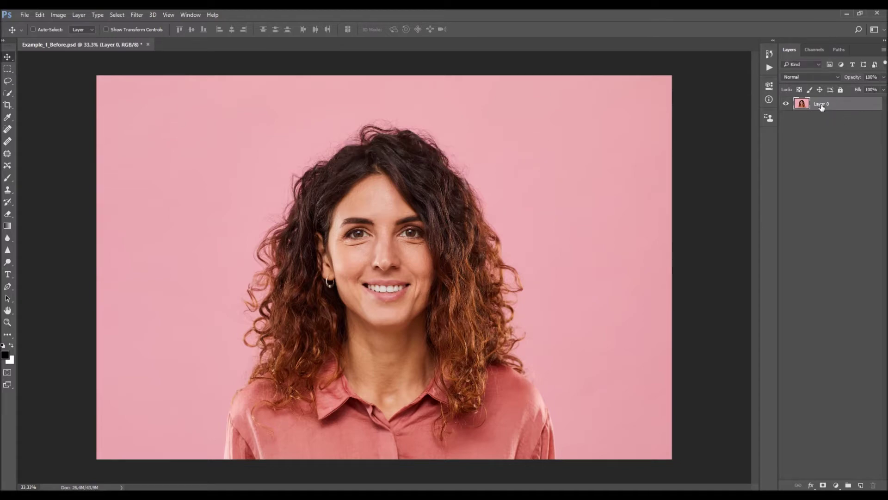
click(78, 15)
mouse_move(92, 24)
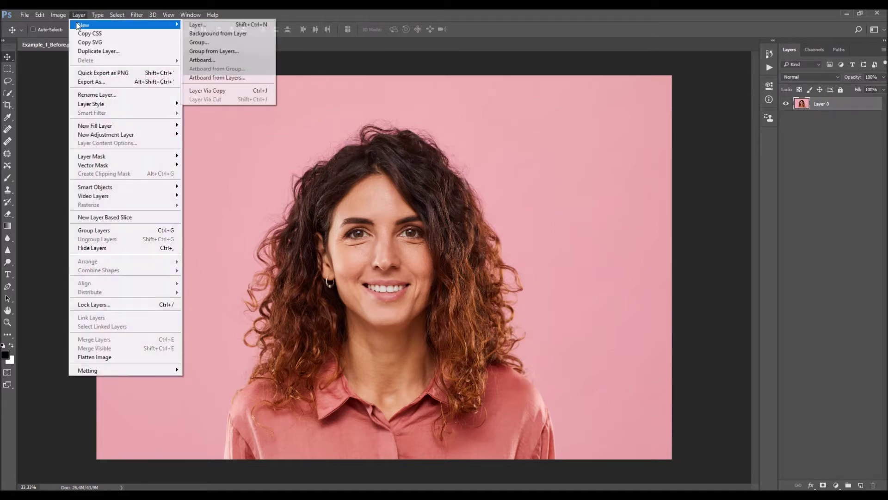
click(228, 34)
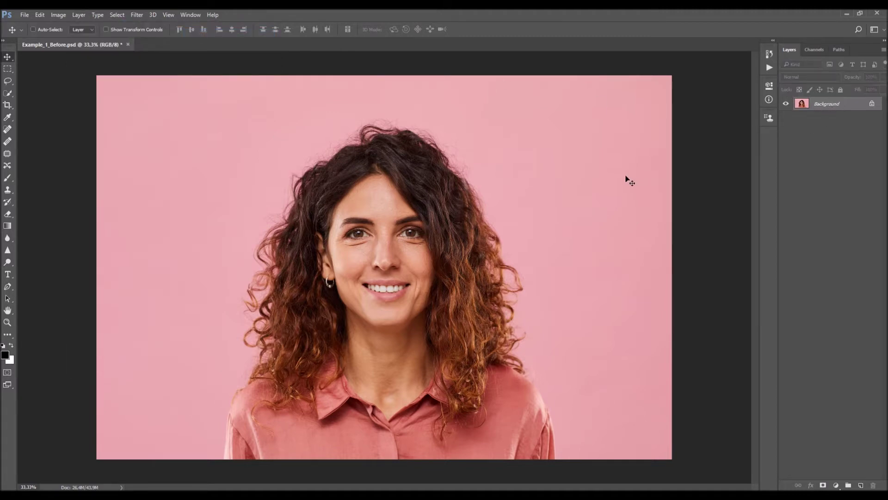
click(883, 50)
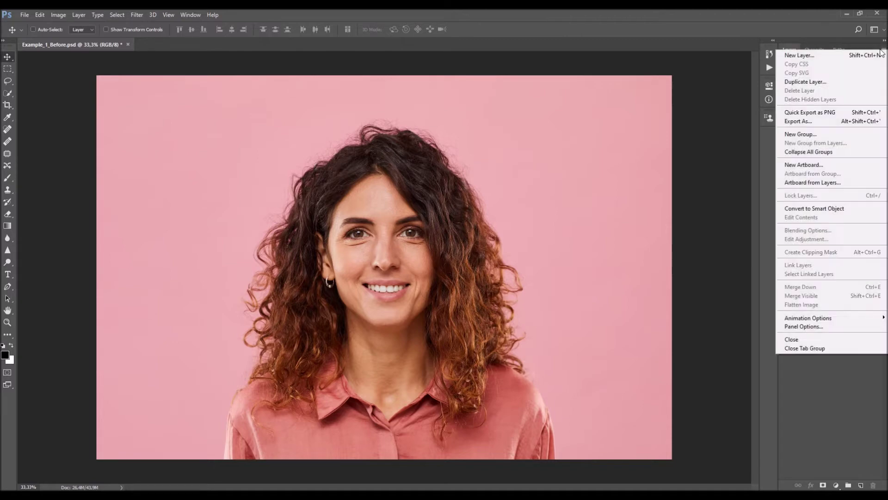
click(818, 326)
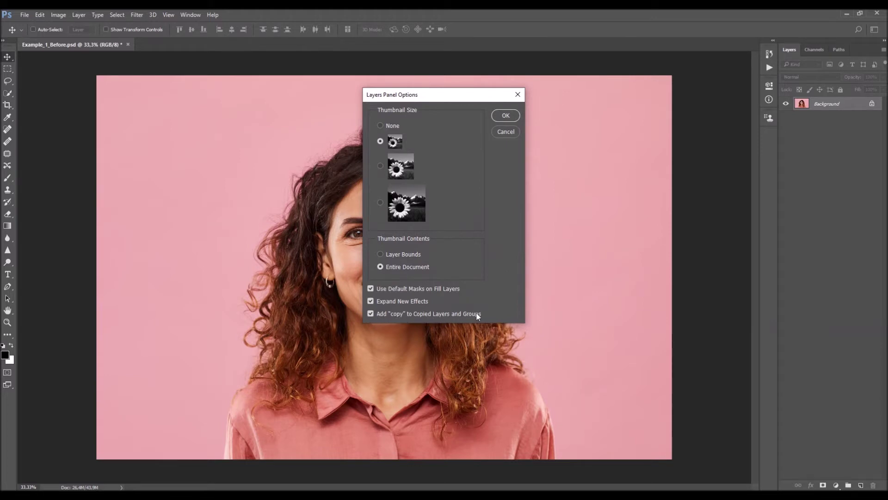
click(518, 94)
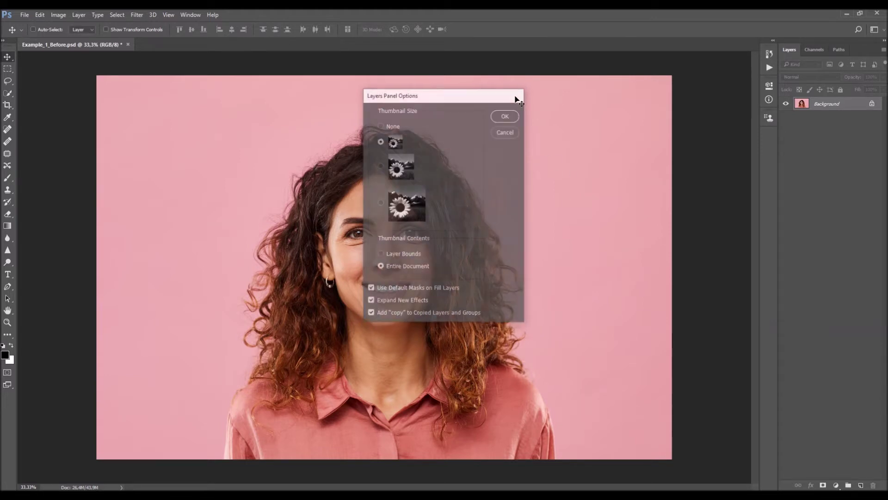
click(59, 14)
mouse_move(61, 26)
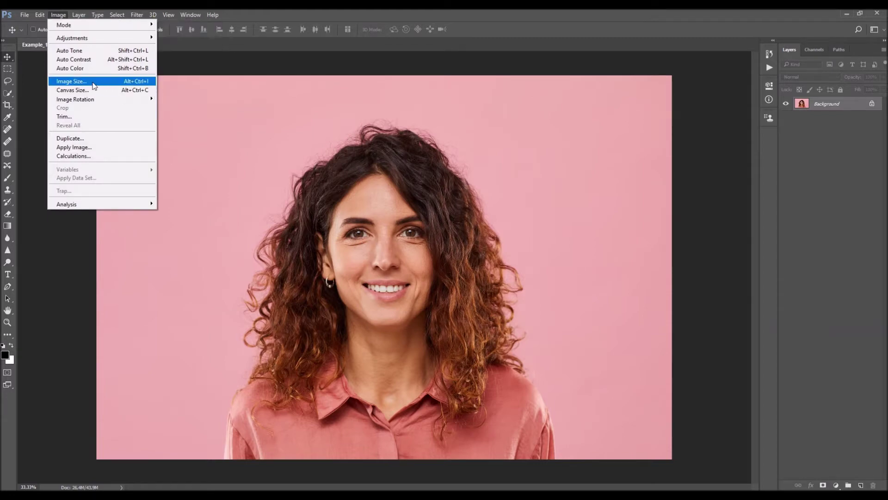
click(93, 84)
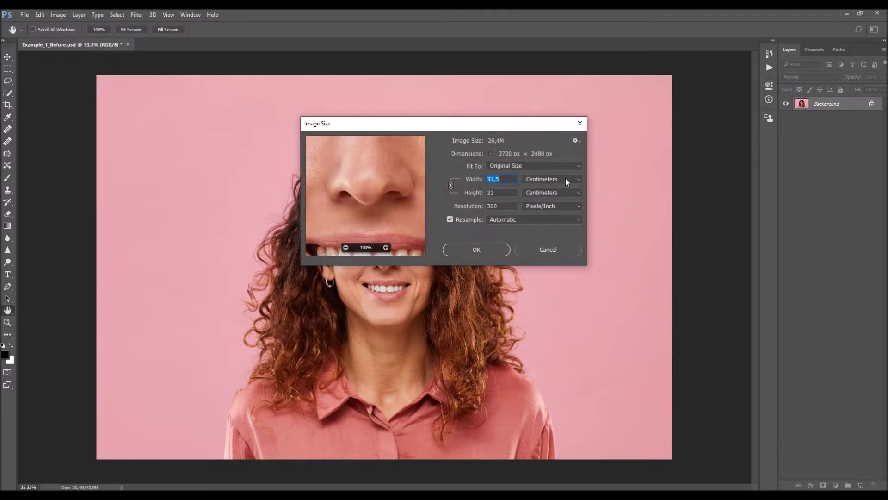
click(540, 180)
click(563, 191)
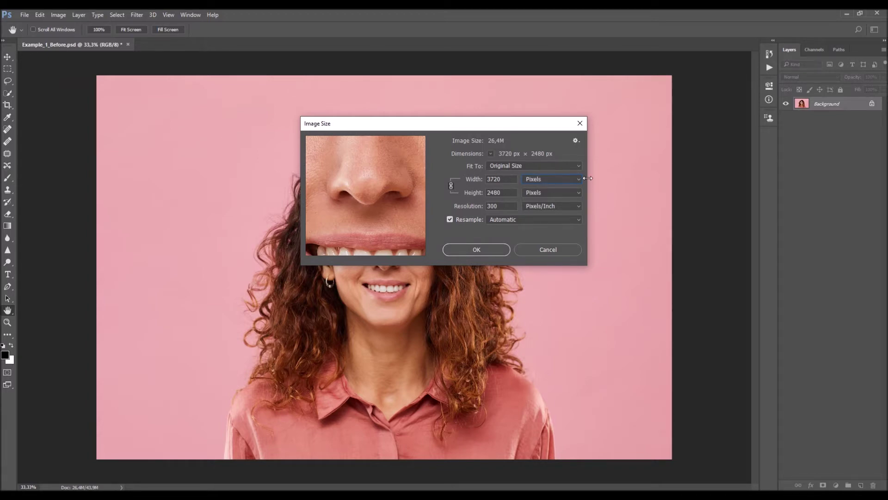
click(581, 123)
key(v)
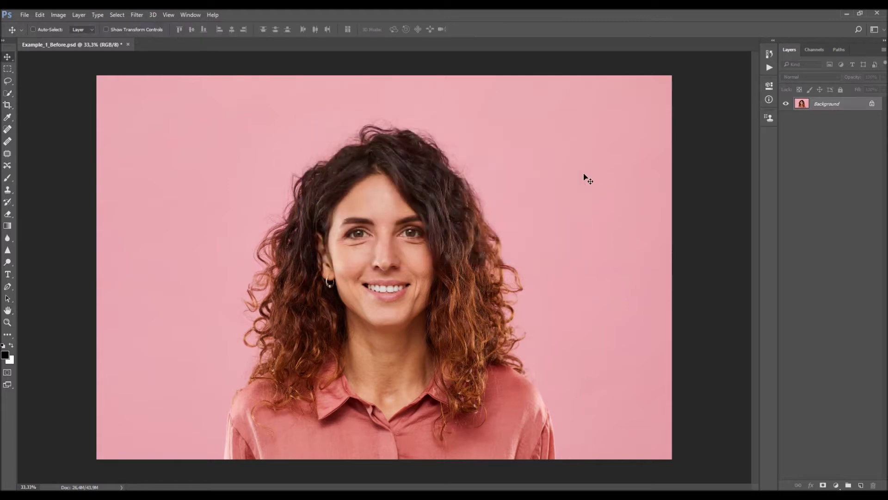
click(190, 15)
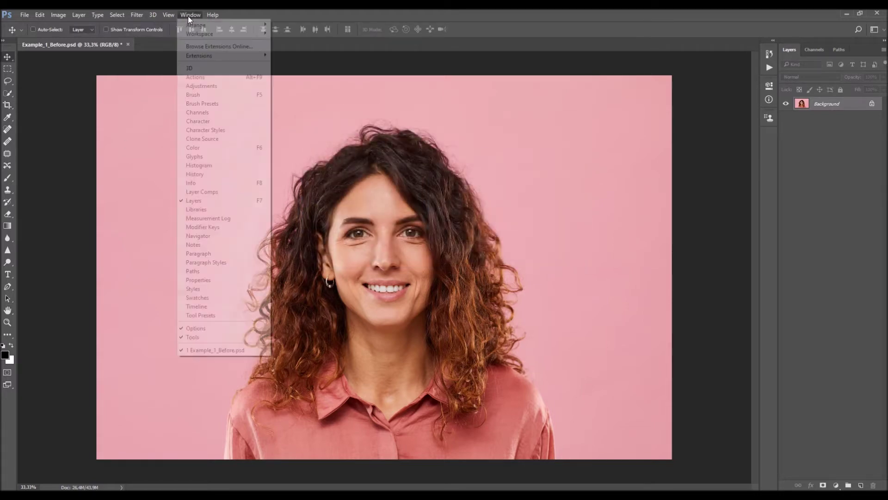
Step: Load the 8 Bit Pixel Art.atn action set from the CS6/CC folder
click(197, 77)
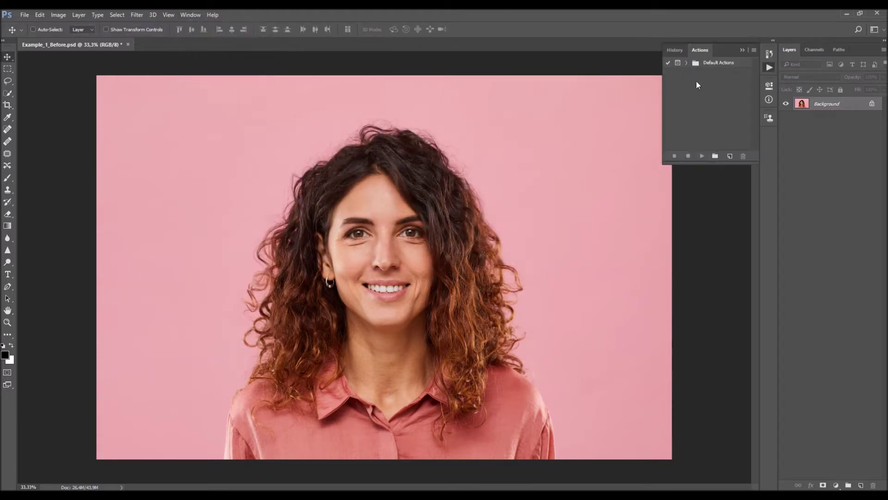
click(756, 49)
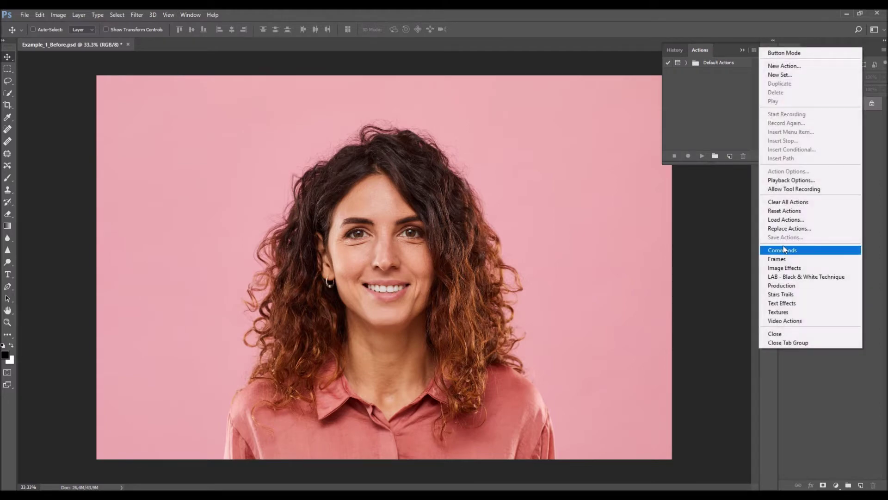
click(783, 223)
drag(170, 19, 222, 66)
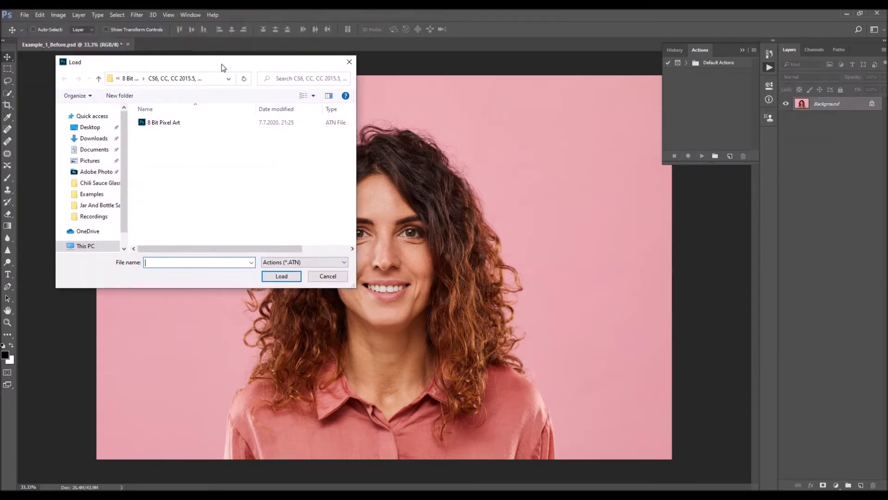
click(130, 80)
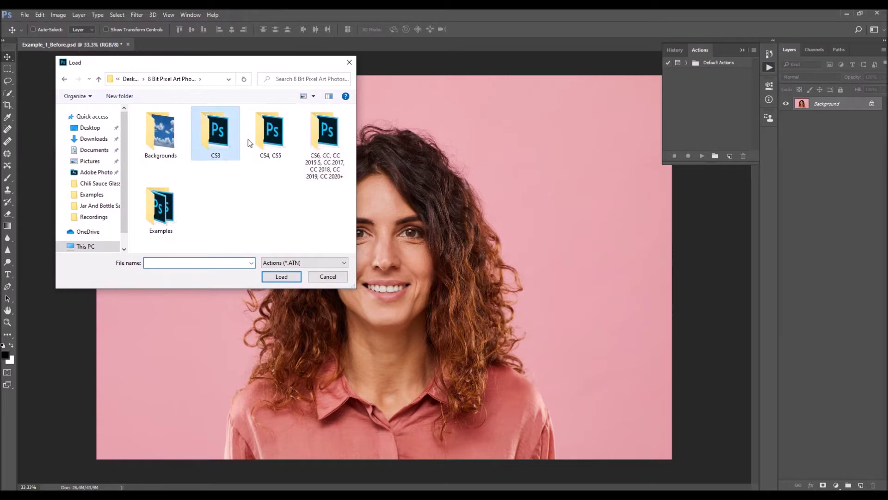
click(321, 143)
double_click(325, 139)
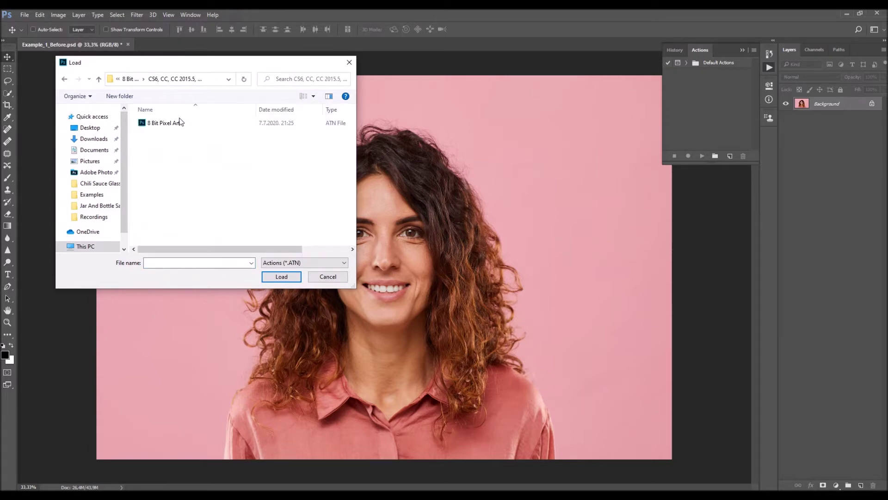
click(183, 122)
click(276, 276)
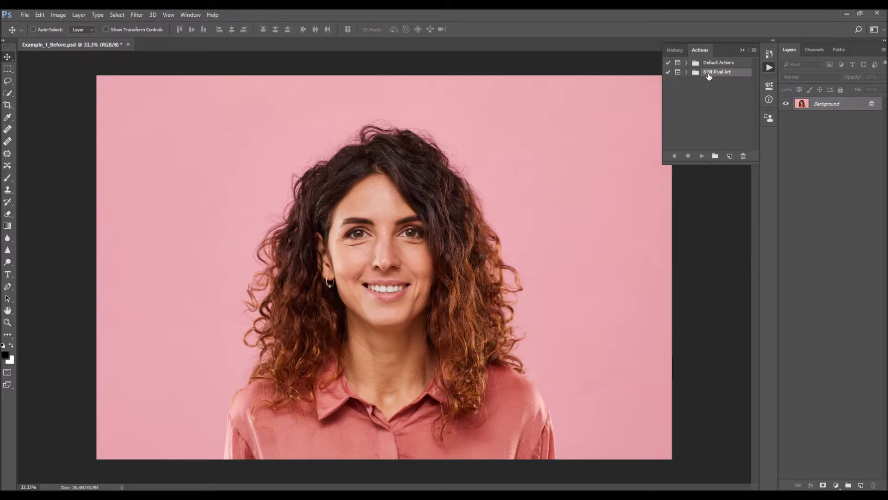
Step: Expand the set in an enlarged Actions panel and review its pixel, background and sharpening actions
click(686, 72)
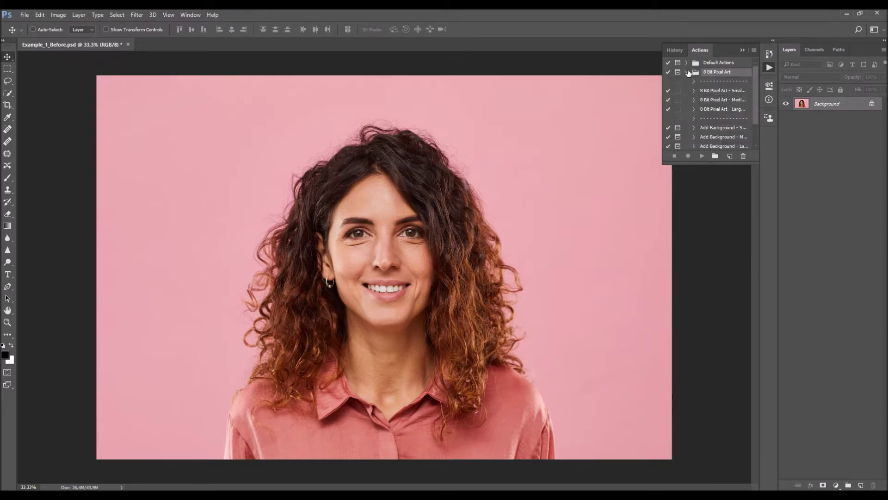
drag(664, 160, 618, 312)
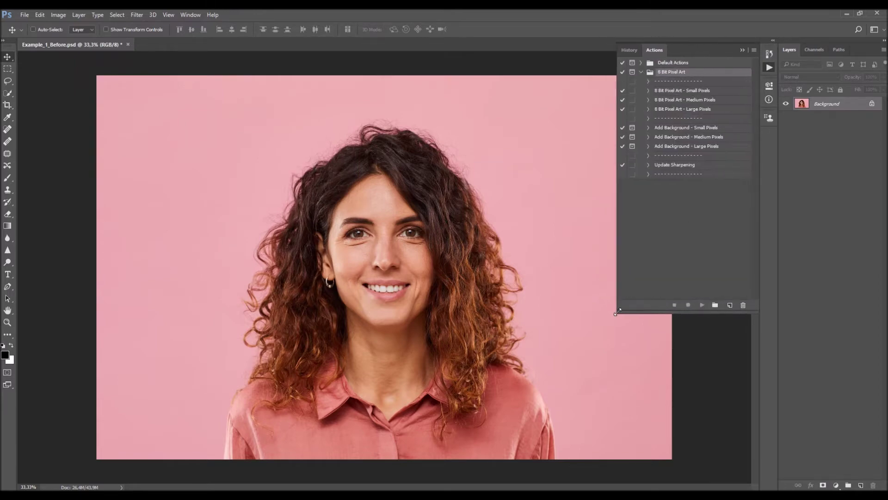
click(675, 92)
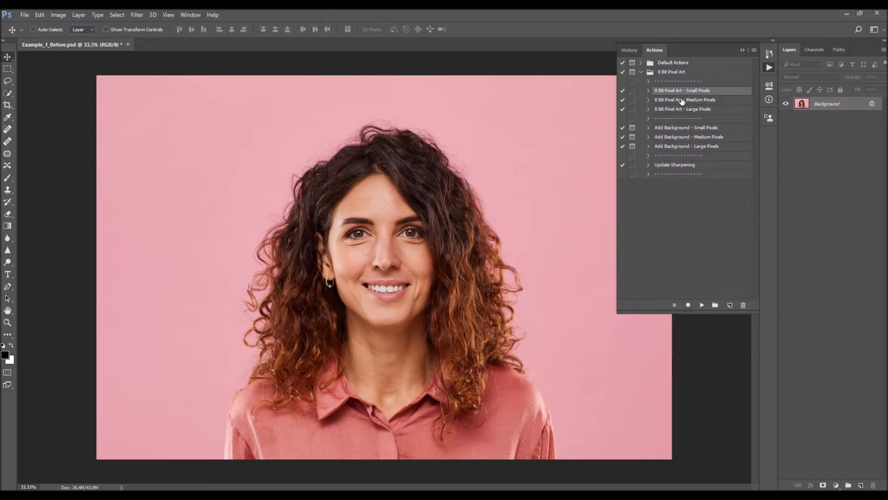
click(696, 100)
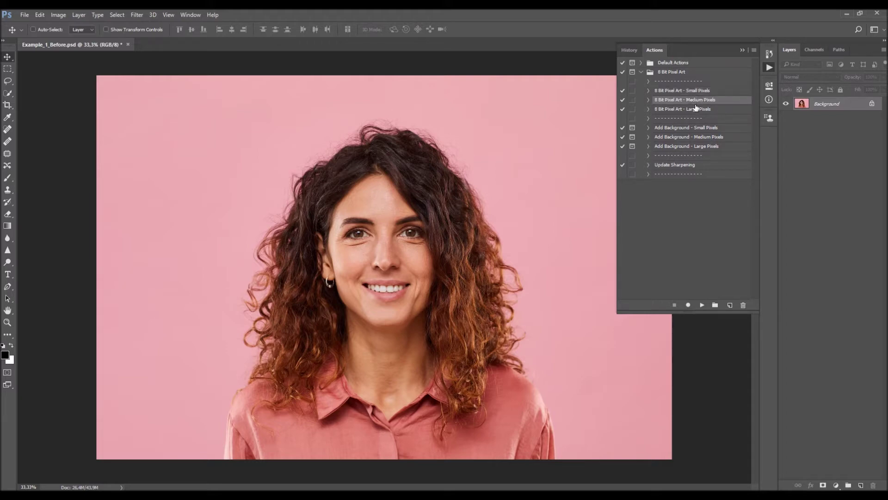
click(695, 110)
click(676, 130)
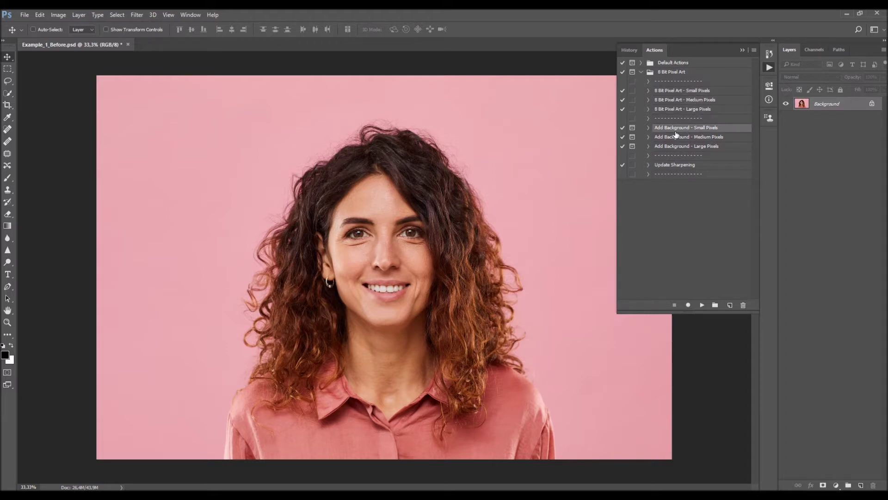
click(677, 137)
click(679, 146)
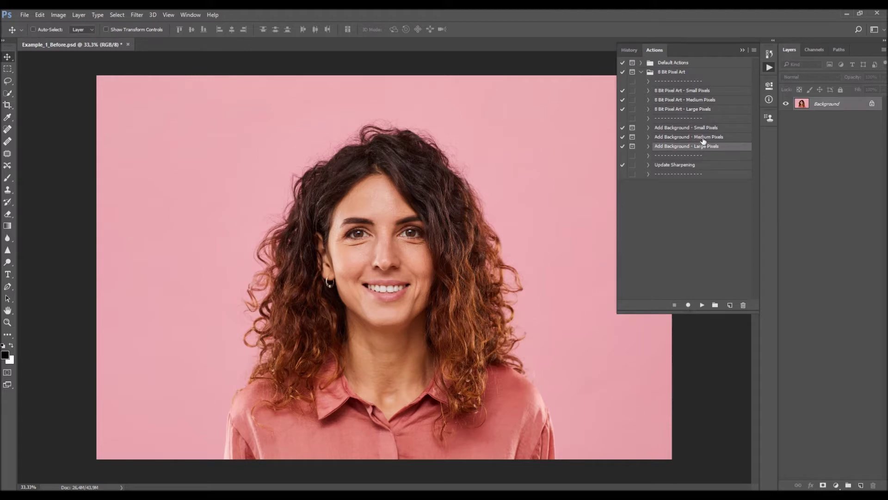
click(704, 138)
click(705, 129)
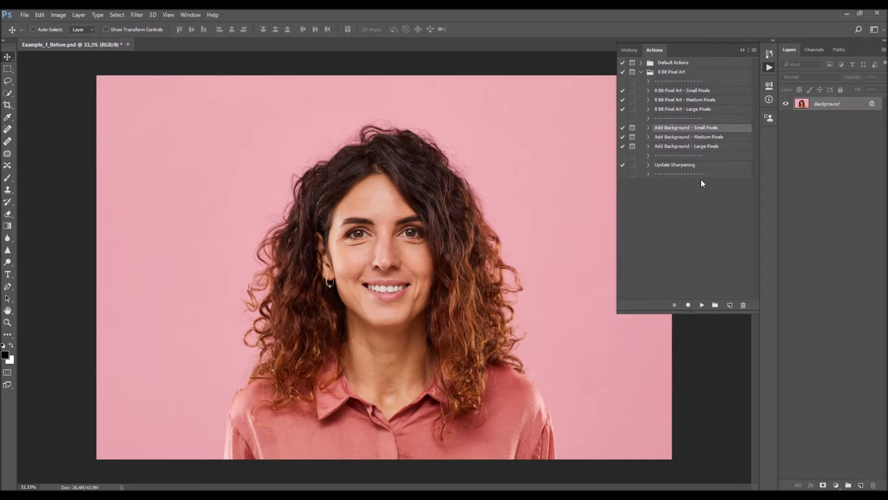
click(667, 165)
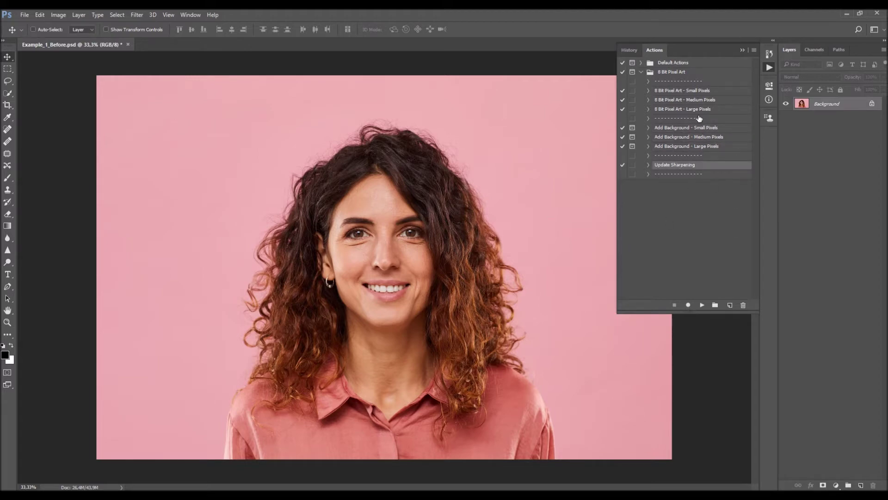
click(699, 92)
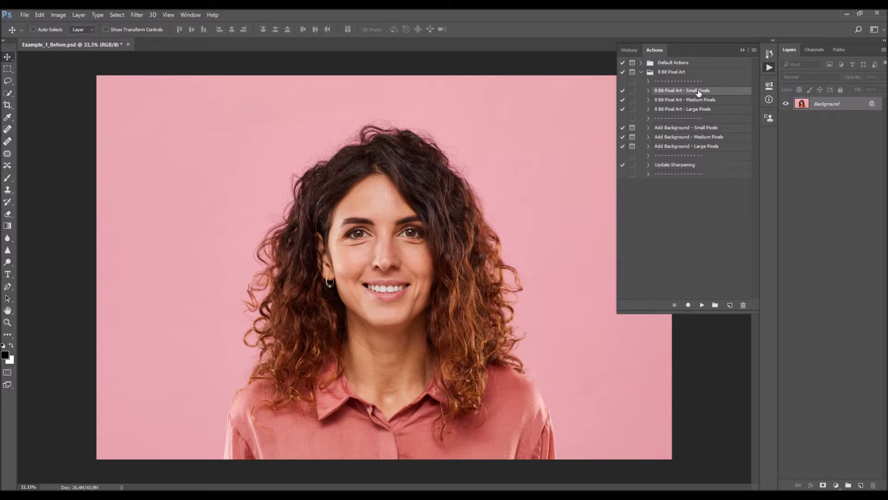
Step: Create a new empty layer named 'brush'
click(79, 14)
mouse_move(99, 25)
click(217, 26)
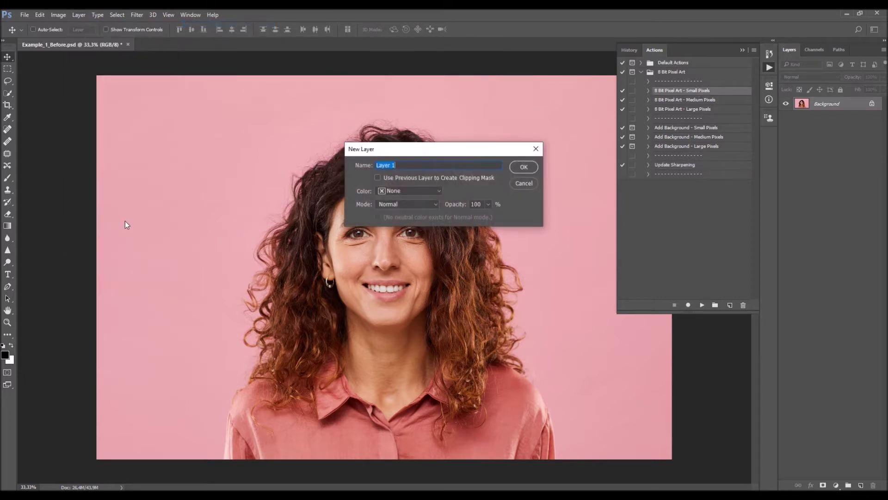
text(brush)
drag(394, 165, 368, 162)
click(525, 167)
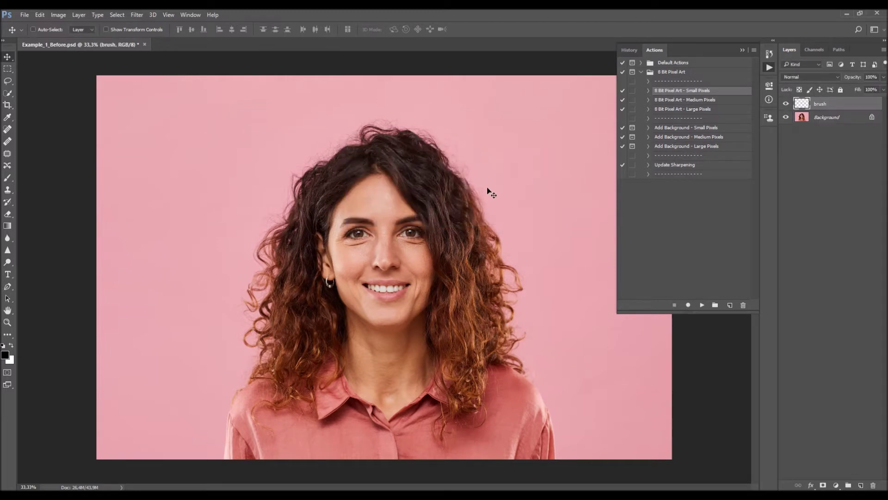
Step: Set up the Brush tool size and choose bright red as the foreground colour
key(b)
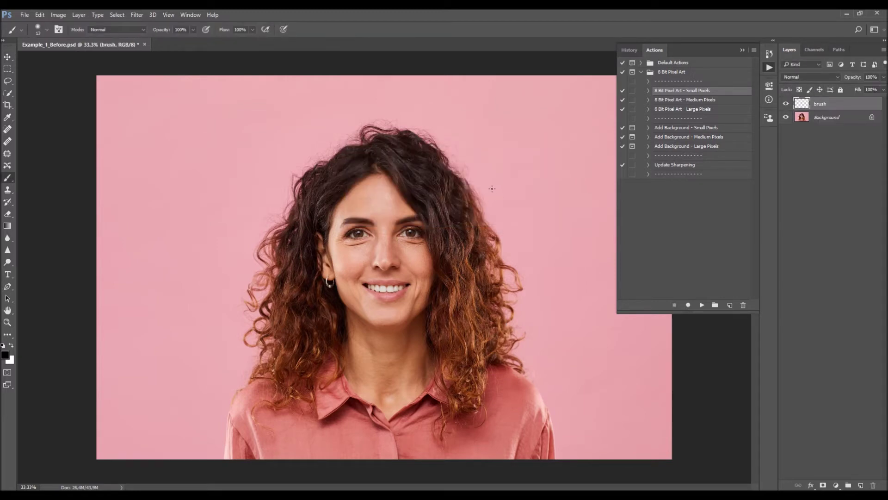
right_click(497, 155)
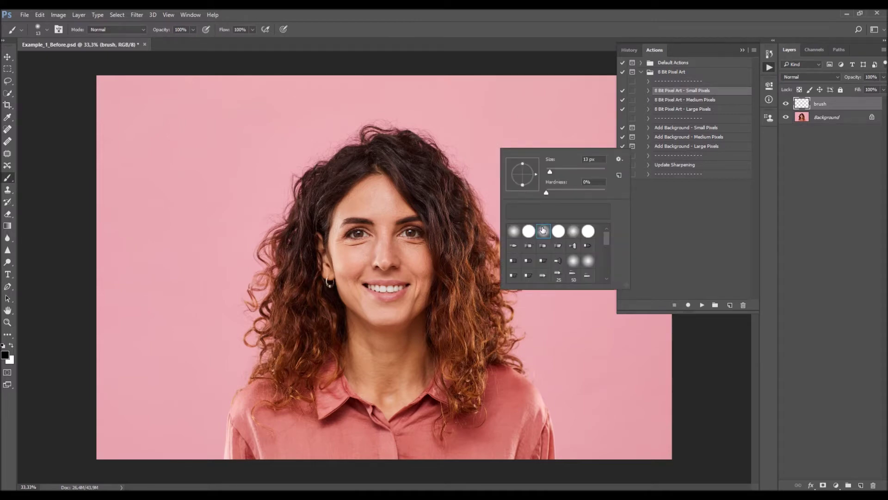
click(446, 287)
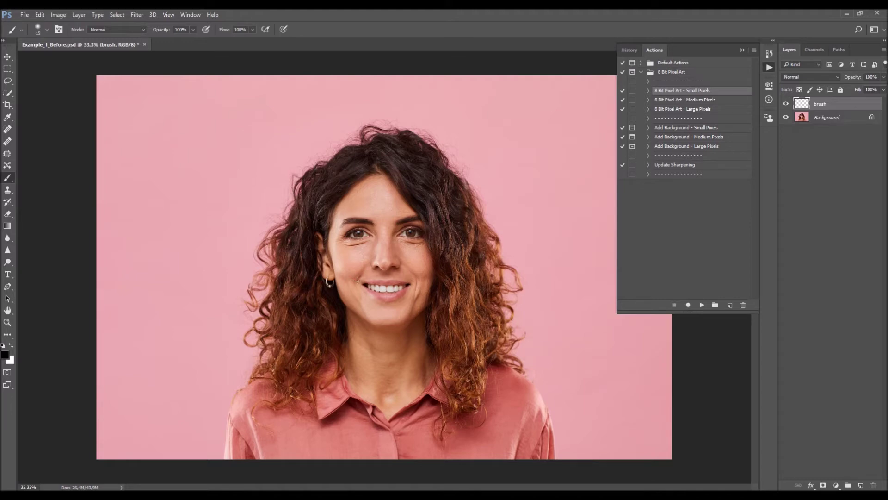
key(bracketleft)
key(bracketleft)
key(bracketleft)
click(4, 355)
click(440, 153)
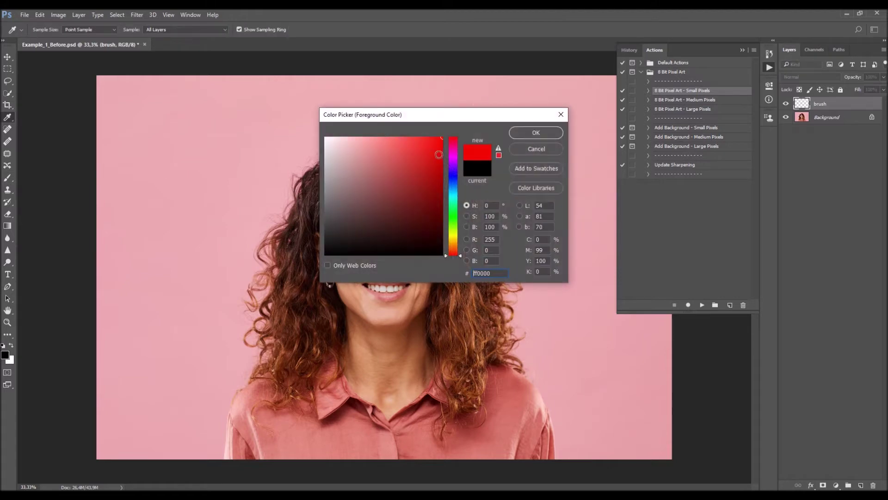
click(535, 131)
key(bracketright)
Step: Paint a red test stroke down the face, undo it, and return to Move
mouse_move(380, 208)
mouse_down()
mouse_move(355, 271)
mouse_move(324, 241)
mouse_move(317, 224)
mouse_move(333, 185)
mouse_move(377, 166)
mouse_move(380, 147)
mouse_move(410, 194)
mouse_move(425, 265)
mouse_up()
key(bracketleft)
key(bracketleft)
key(bracketleft)
key(ctrl+z)
key(ctrl+z)
key(ctrl+z)
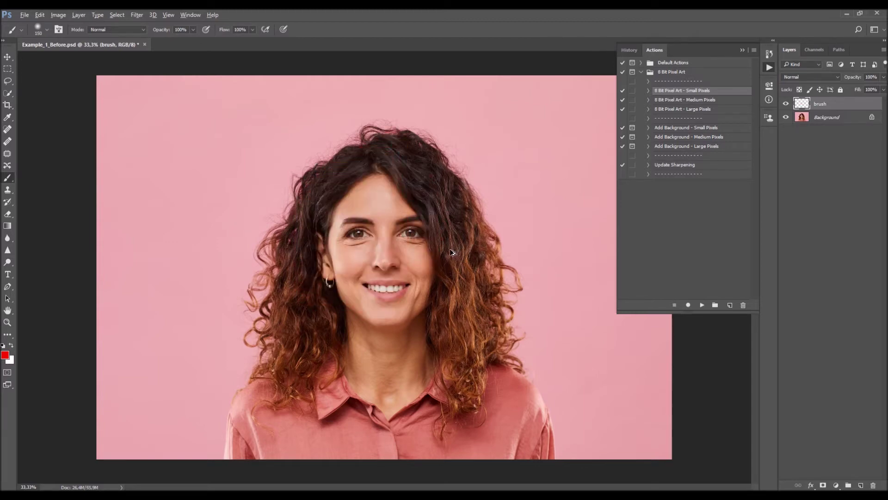
key(v)
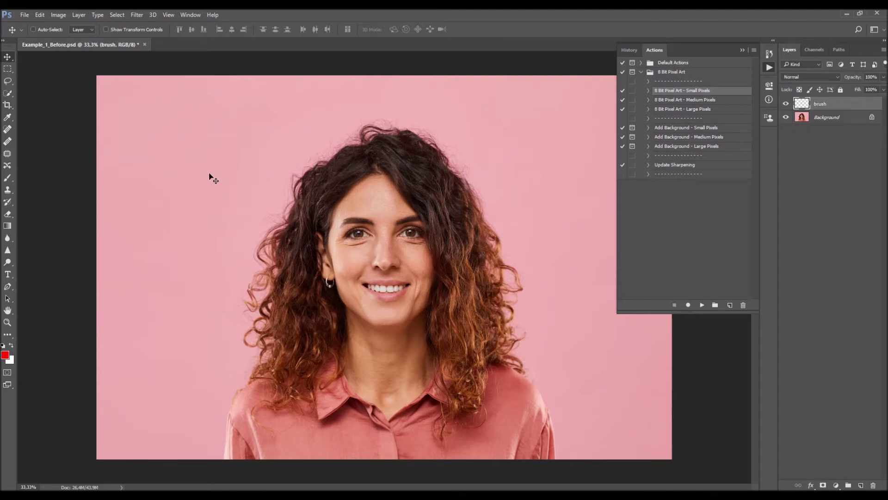
Step: Discard the portrait's changes, open Example_1_Brushed.psd, and select the Brush tool
click(145, 45)
key(n)
click(24, 15)
click(33, 33)
double_click(272, 144)
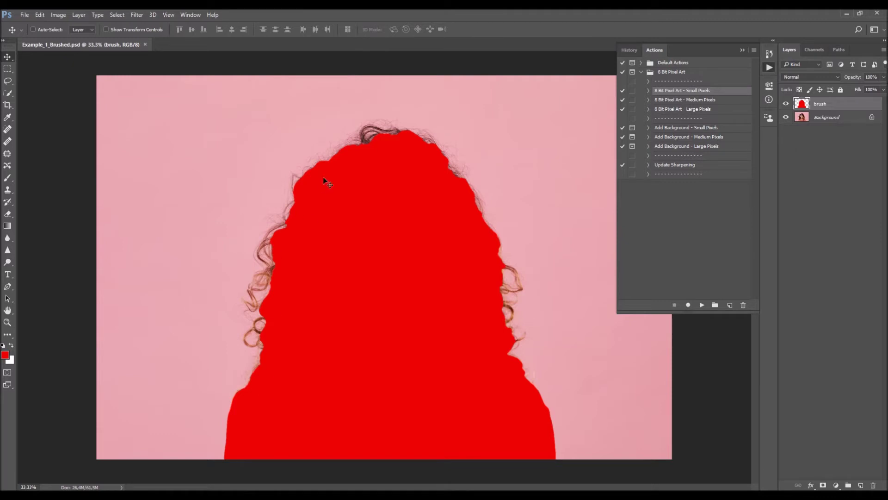
key(b)
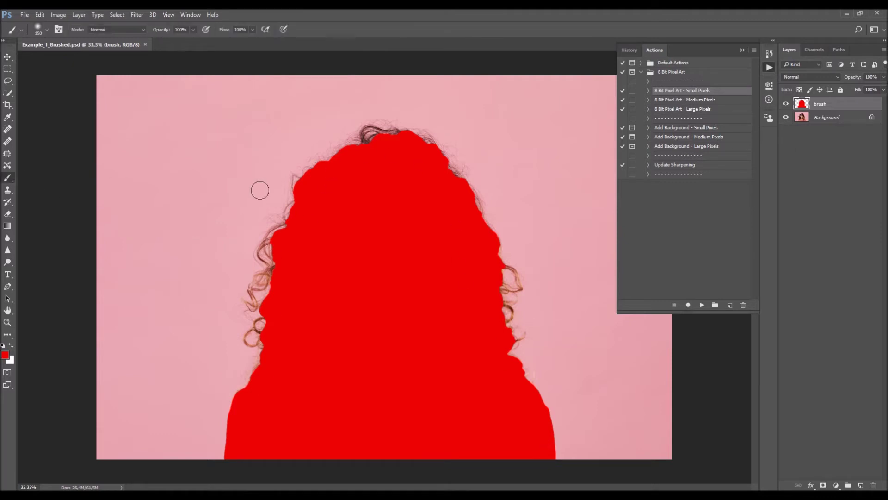
key(l)
key(v)
click(12, 93)
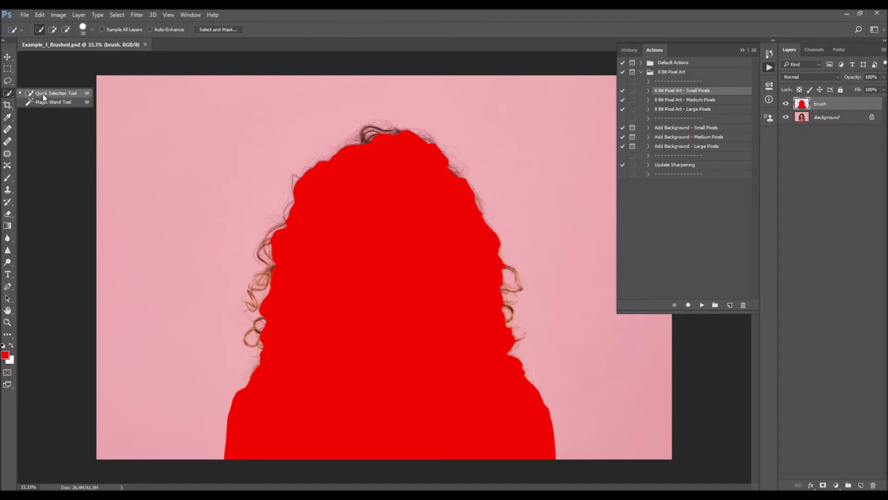
click(378, 19)
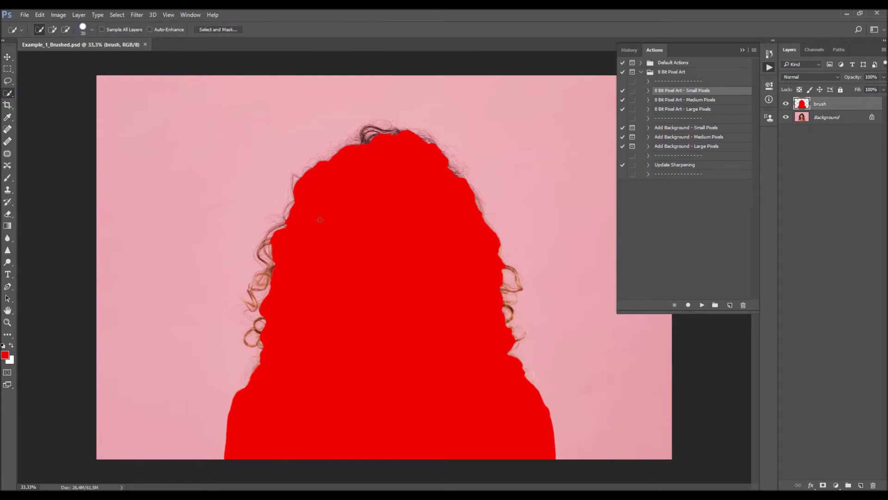
key(v)
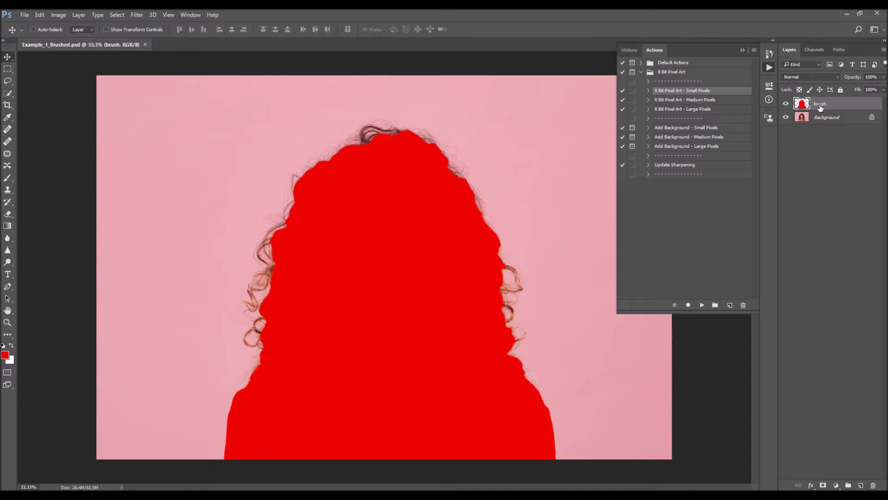
mouse_move(343, 273)
mouse_down()
mouse_move(470, 241)
mouse_move(354, 255)
mouse_move(342, 283)
mouse_up()
click(694, 100)
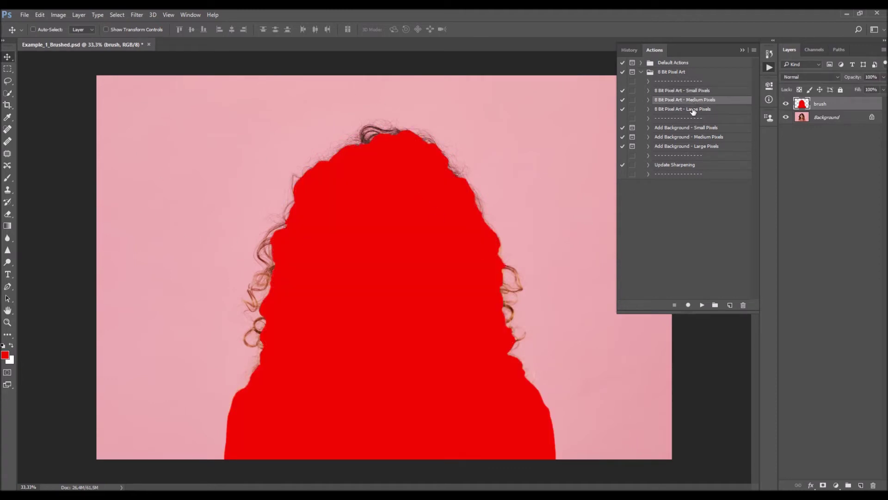
click(730, 110)
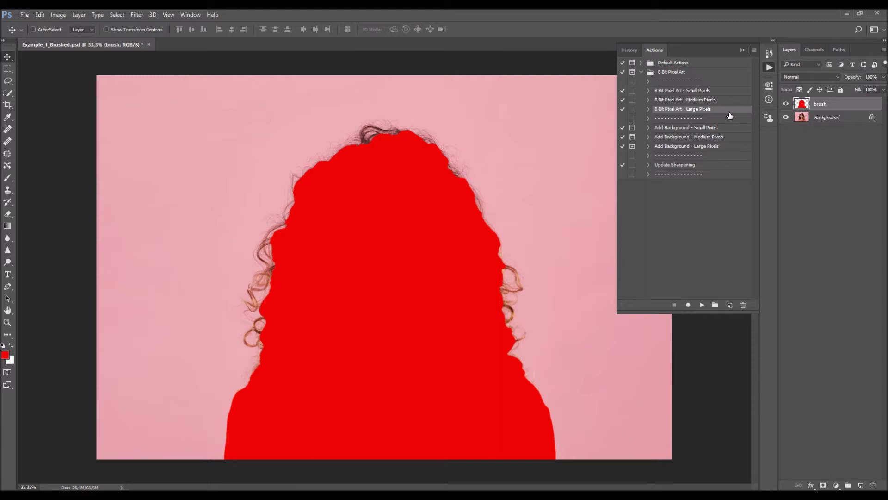
click(700, 93)
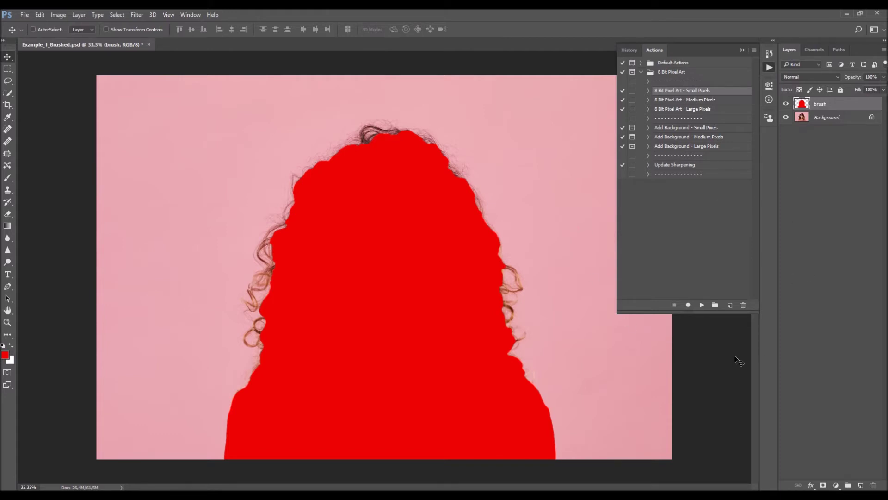
Step: Play 8 Bit Pixel Art - Small Pixels, tidy the panels, and select the Background layer
click(702, 306)
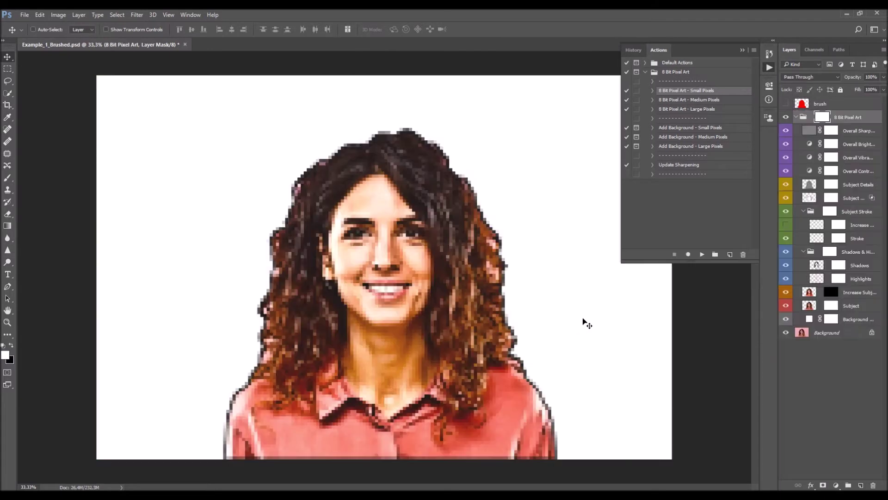
click(645, 71)
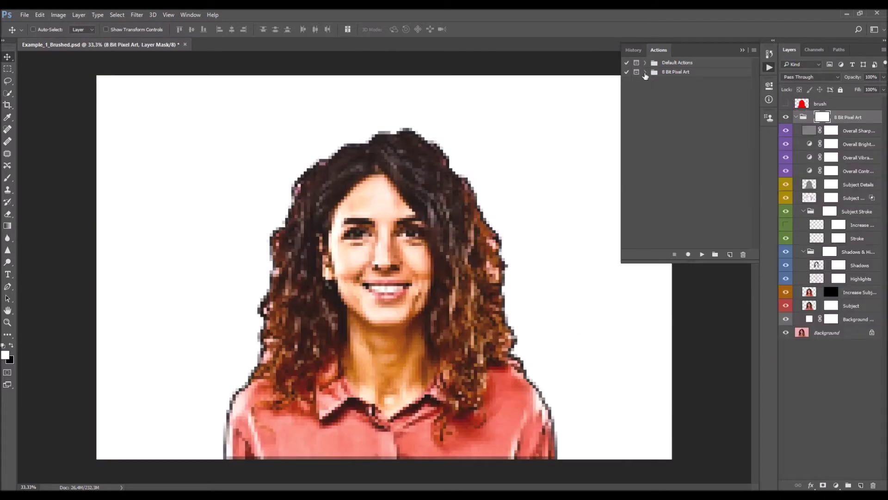
click(743, 50)
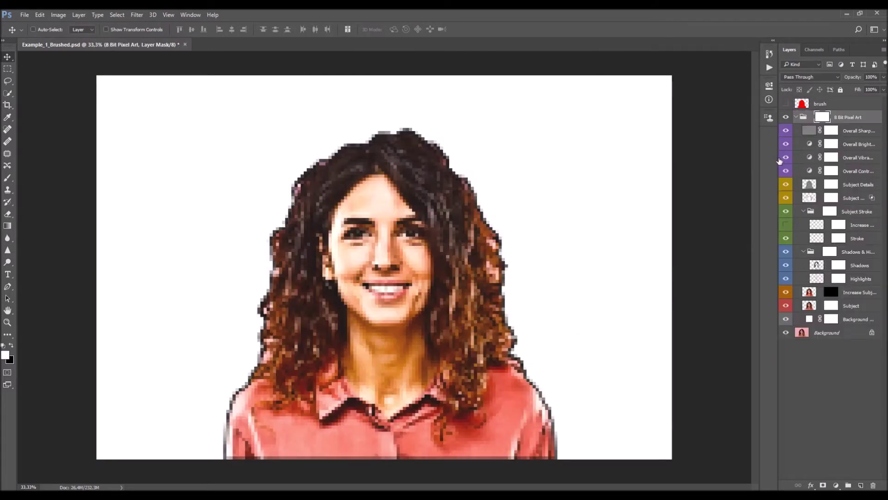
drag(780, 160, 745, 158)
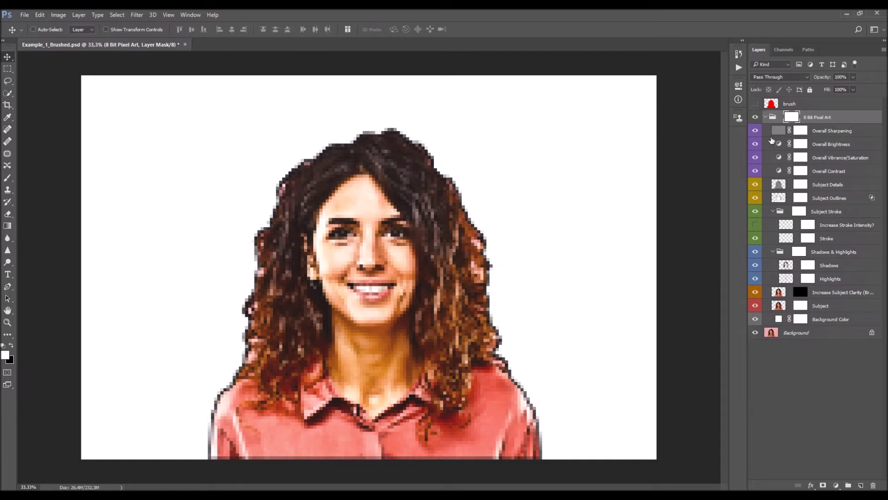
key(ctrl)
ctrl+click(765, 117)
click(766, 117)
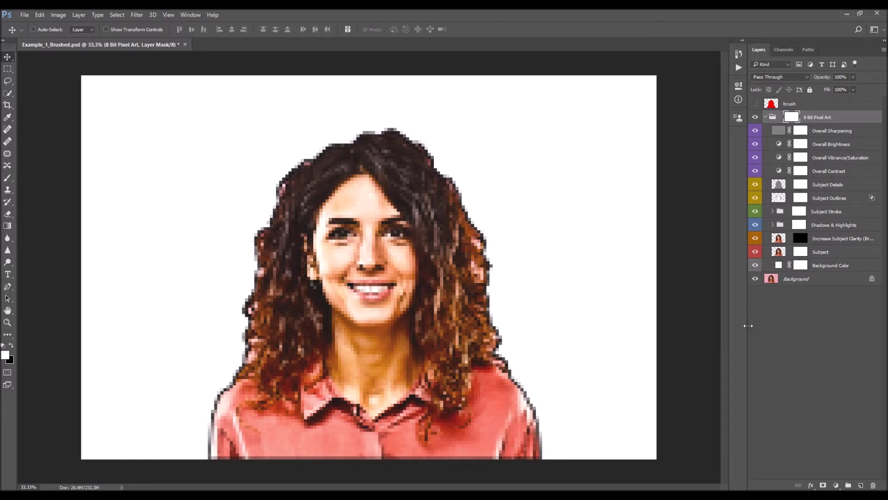
click(782, 279)
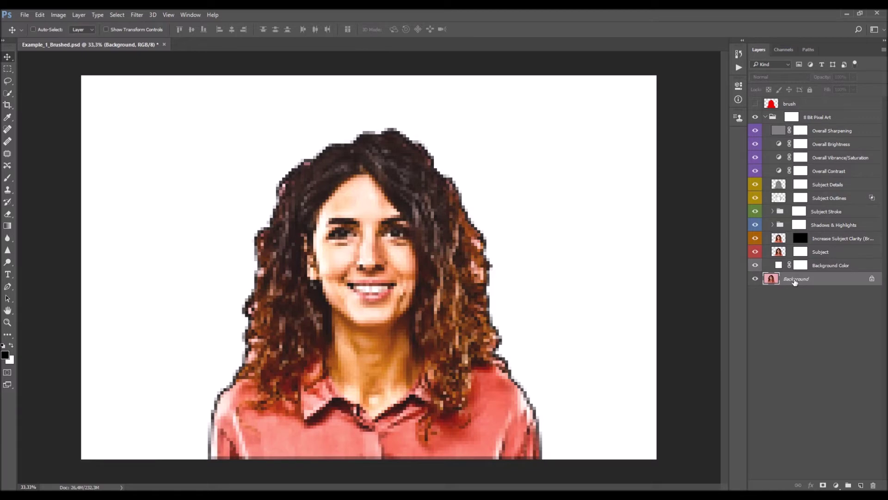
Step: Fill the Background Color layer with pink #ffad9d sampled from the photo, then toggle Subject
click(833, 265)
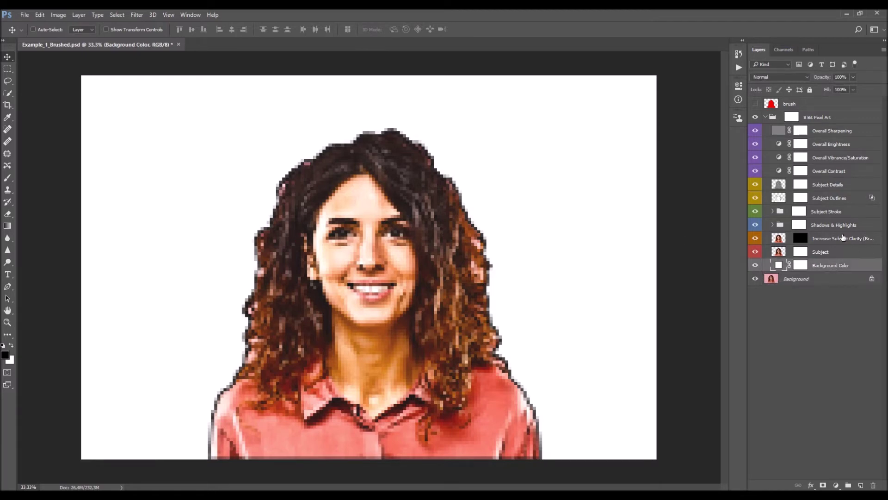
click(756, 266)
double_click(779, 265)
click(531, 172)
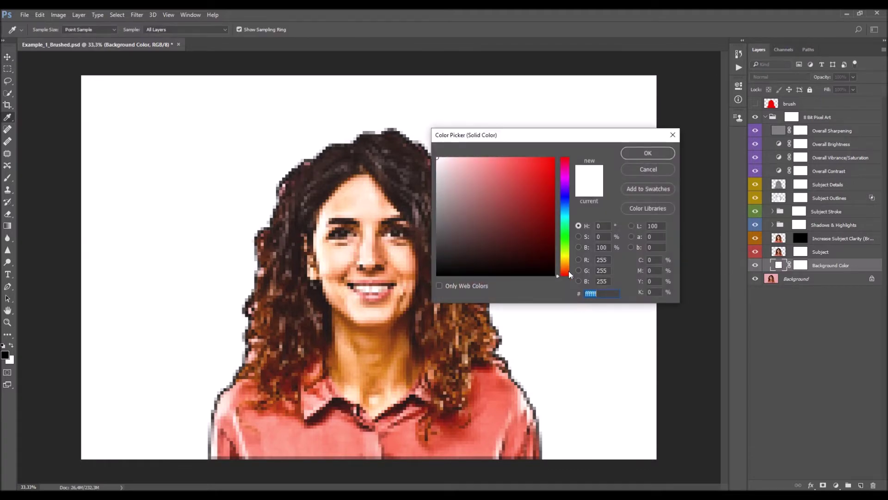
mouse_move(567, 275)
mouse_down()
mouse_move(568, 173)
mouse_move(565, 266)
mouse_up()
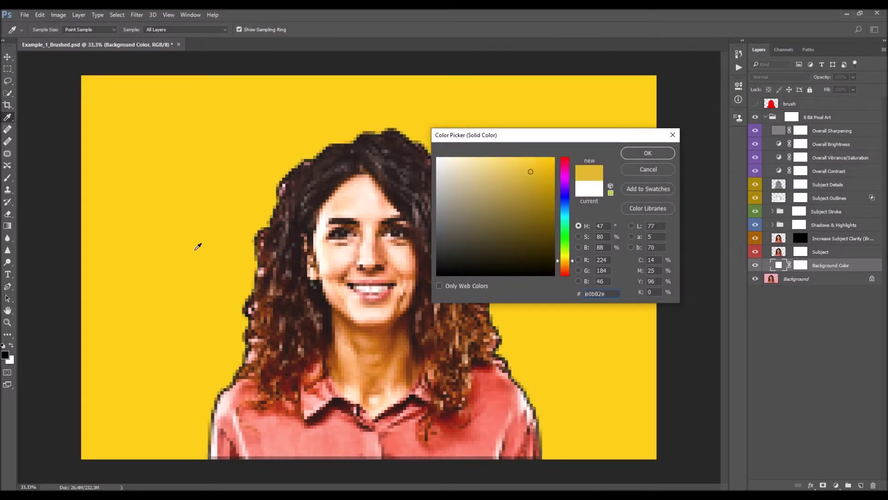
drag(560, 135, 597, 150)
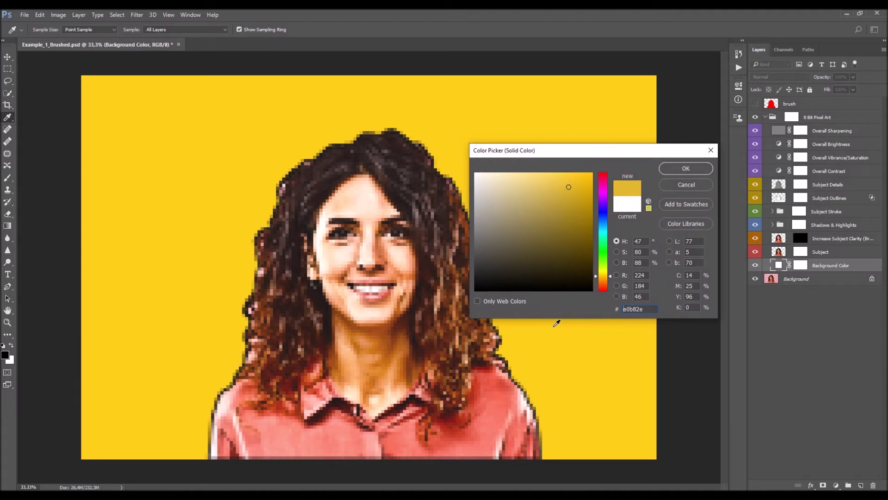
click(338, 389)
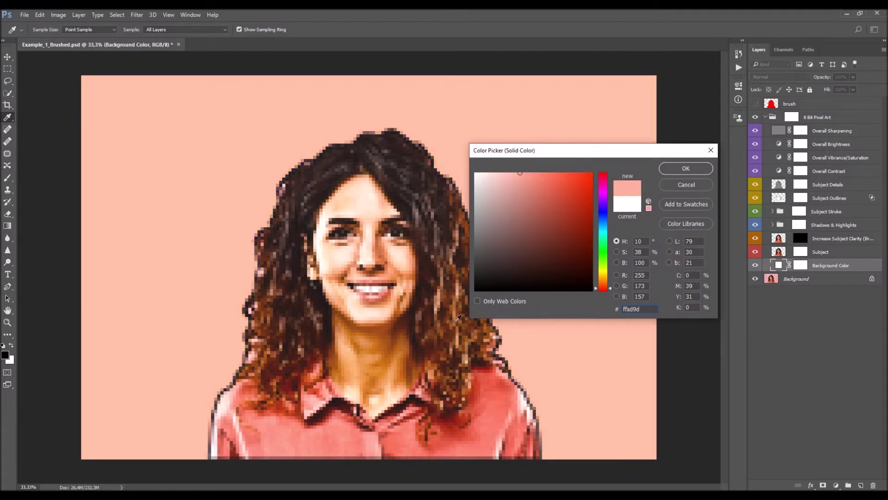
click(682, 168)
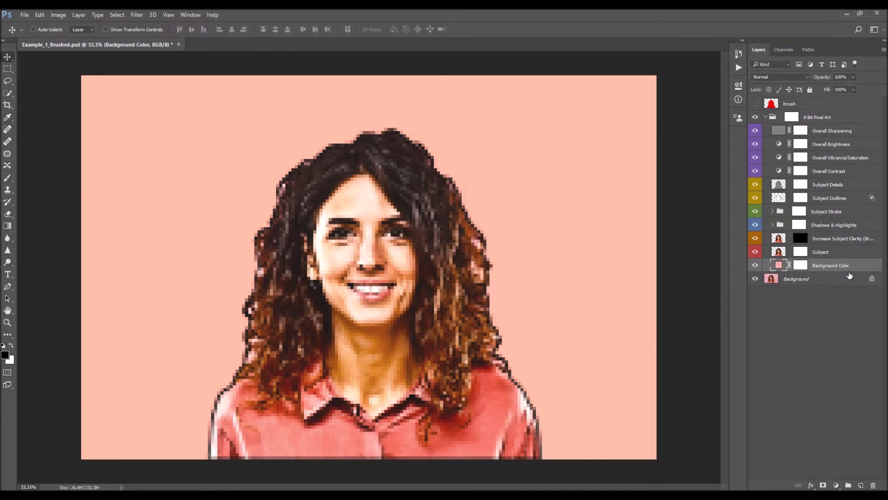
click(833, 251)
click(756, 251)
Step: Show the Subject layer again and target the Increase Subject Clarity layer mask
click(756, 252)
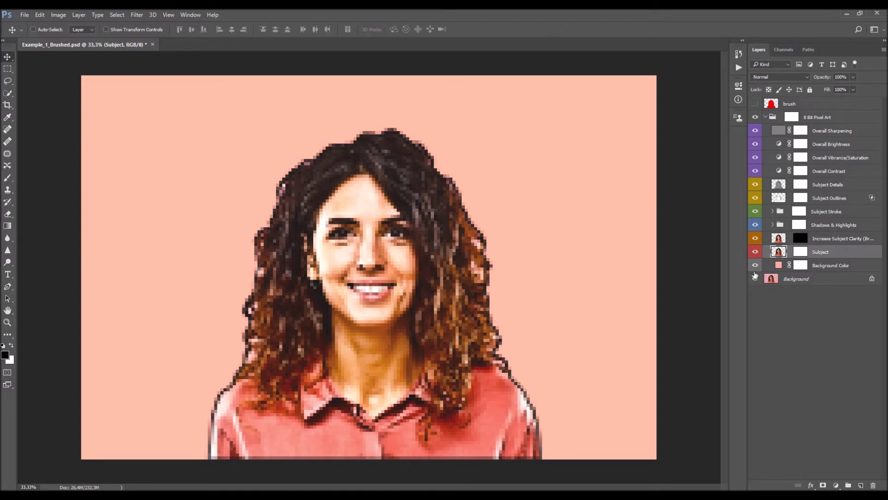
click(819, 240)
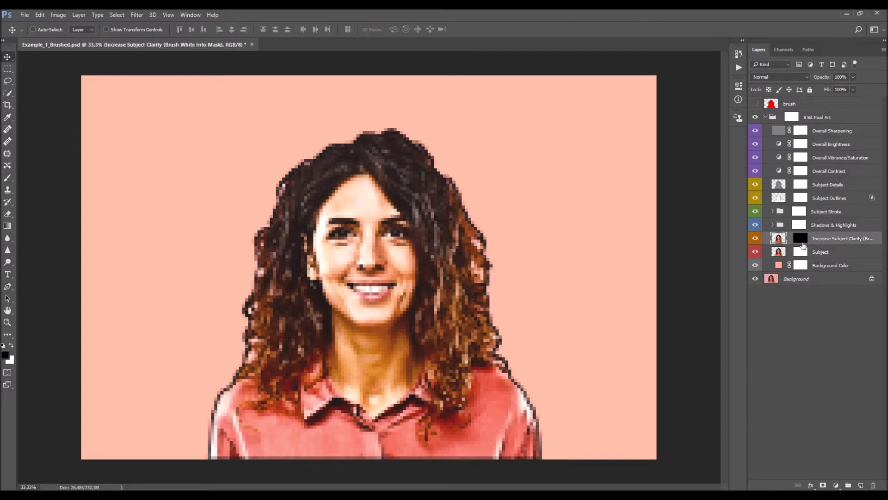
double_click(839, 238)
click(800, 238)
Step: Brush white over both eyes on the mask with a resized brush
key(x)
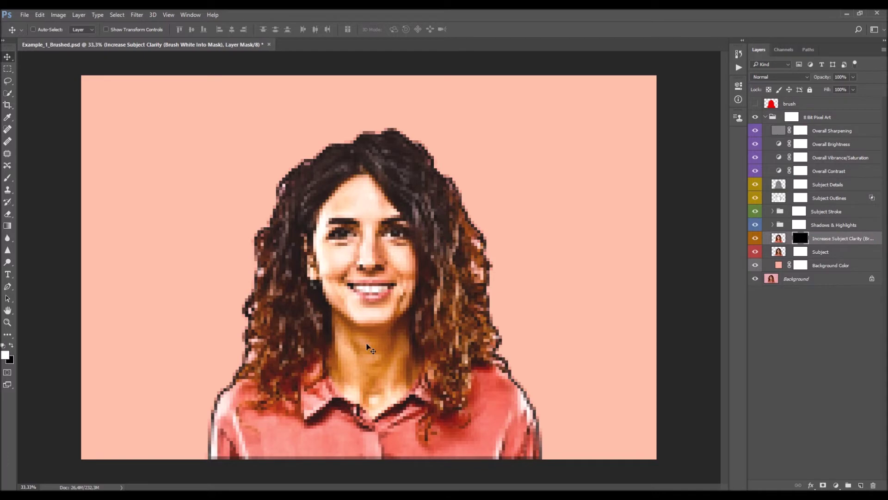
key(b)
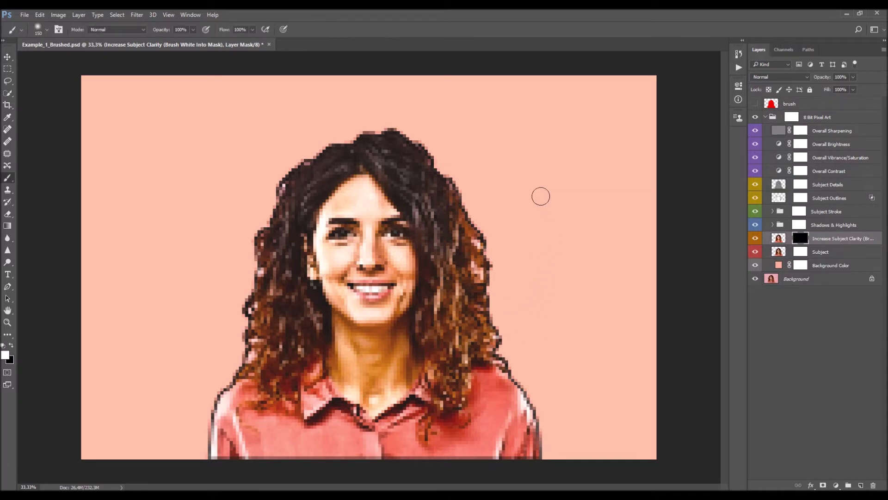
right_click(542, 196)
key(Return)
key(bracketleft)
key(bracketleft)
key(bracketright)
key(bracketright)
key(bracketright)
key(bracketleft)
mouse_move(334, 235)
mouse_down()
mouse_move(406, 234)
mouse_move(393, 238)
mouse_up()
key(bracketleft)
key(v)
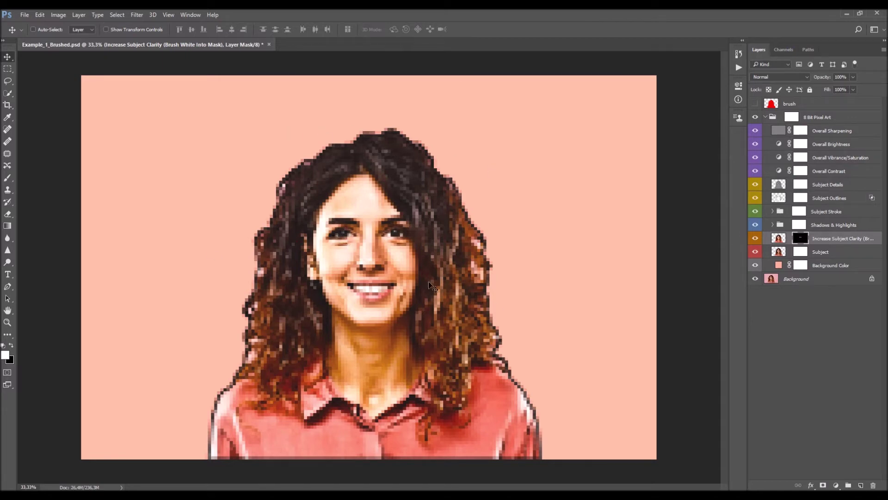
click(739, 67)
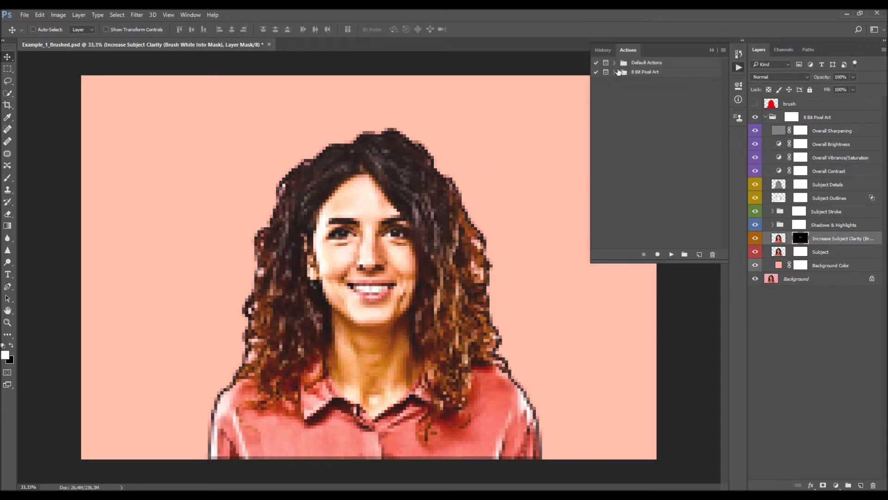
click(615, 72)
click(667, 91)
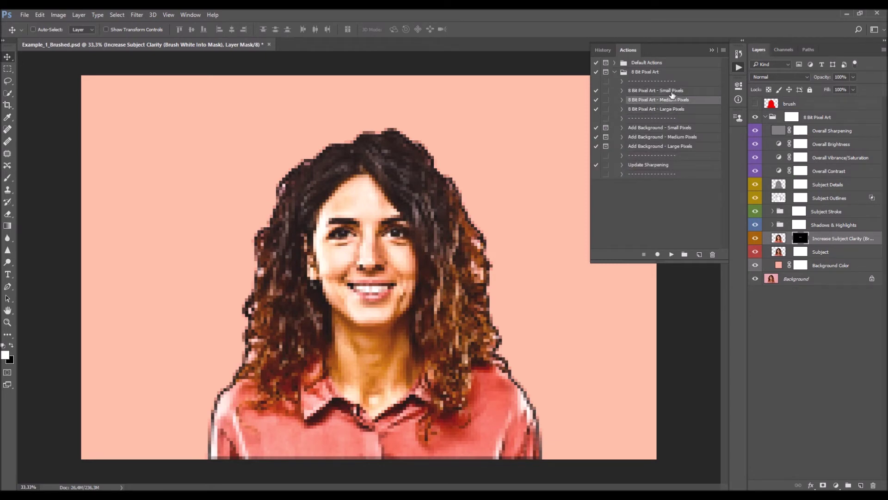
click(711, 50)
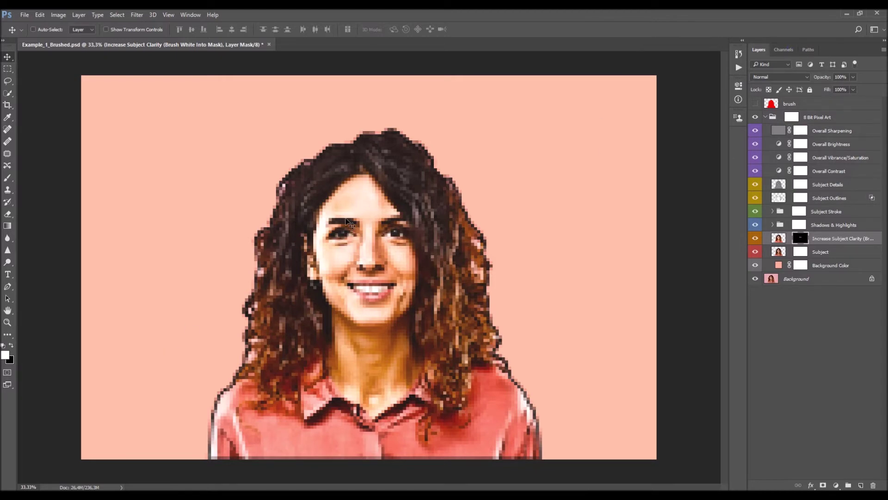
click(756, 238)
click(756, 238)
click(756, 238)
click(756, 238)
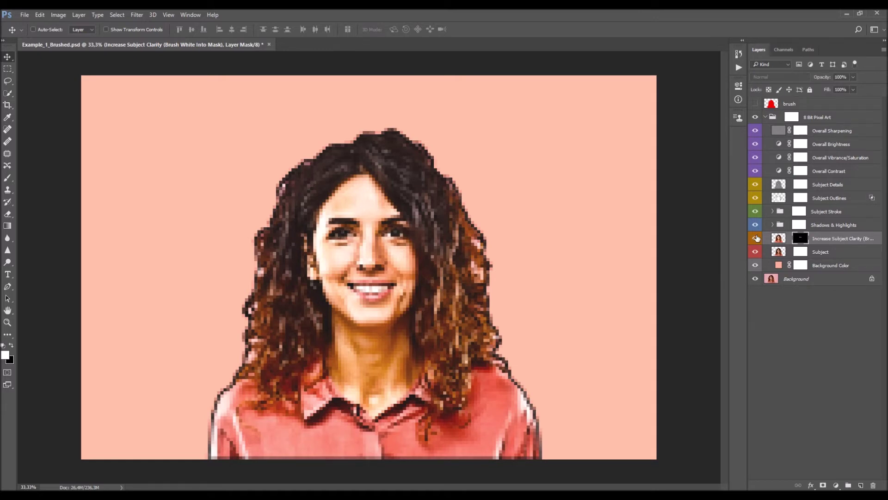
key(z)
drag(392, 237, 372, 236)
key(v)
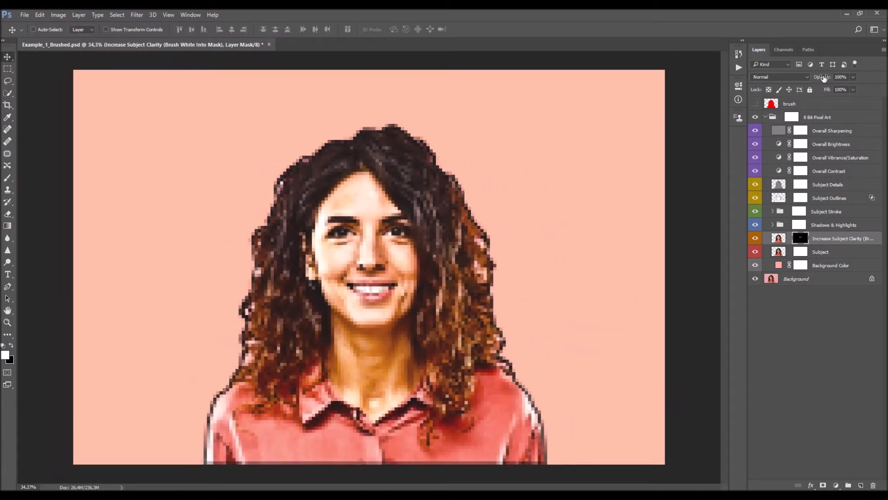
drag(823, 79, 887, 121)
drag(822, 79, 887, 110)
drag(813, 88, 853, 87)
click(829, 230)
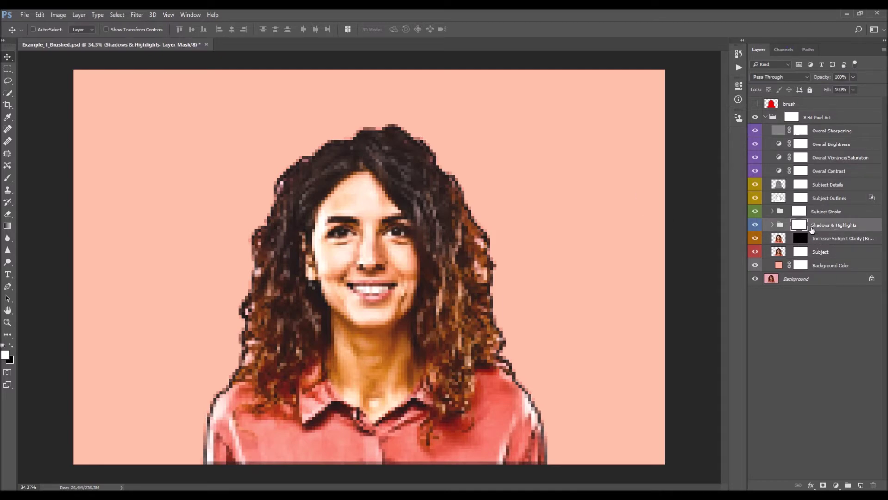
Step: Toggle the Shadows & Highlights group and its Shadows and Highlights layers to compare the effect
click(756, 226)
click(755, 226)
click(756, 226)
click(756, 226)
click(755, 226)
click(755, 226)
click(773, 225)
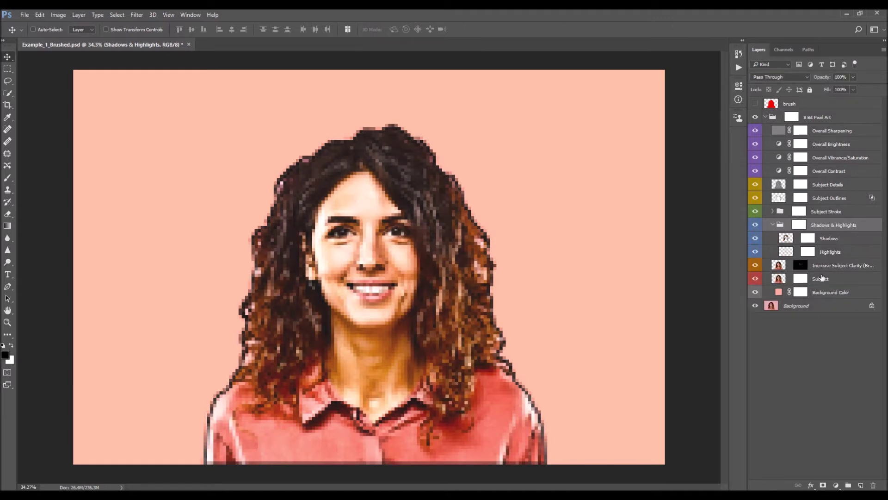
click(830, 240)
click(756, 239)
click(756, 239)
click(756, 252)
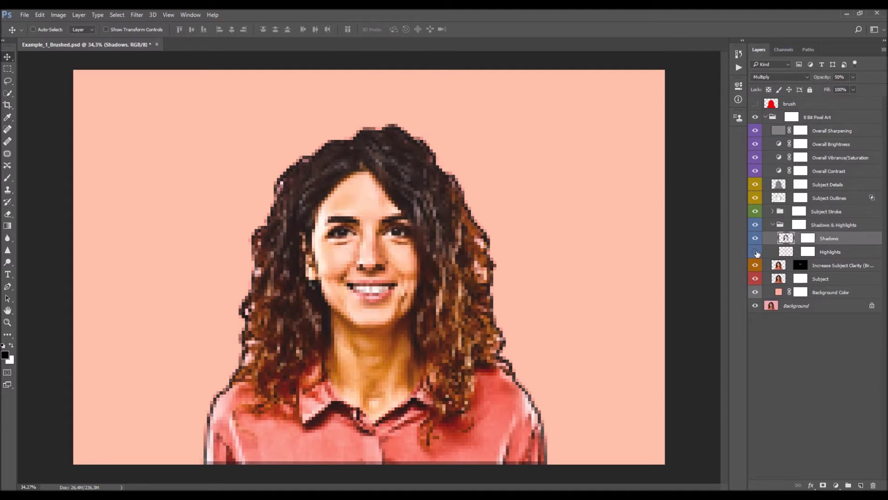
click(756, 252)
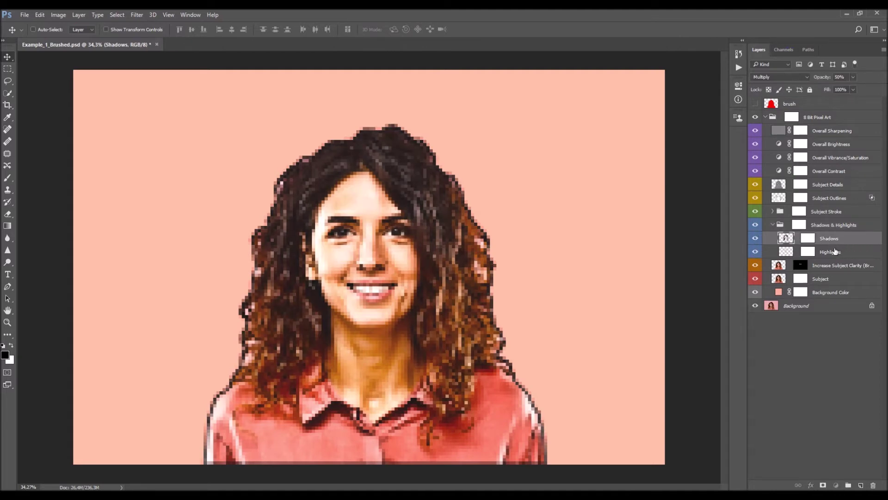
Step: Lower Shadows opacity to 35% and Highlights to 45%, then target the Shadows mask
drag(822, 76, 551, 133)
click(829, 252)
drag(825, 77, 581, 139)
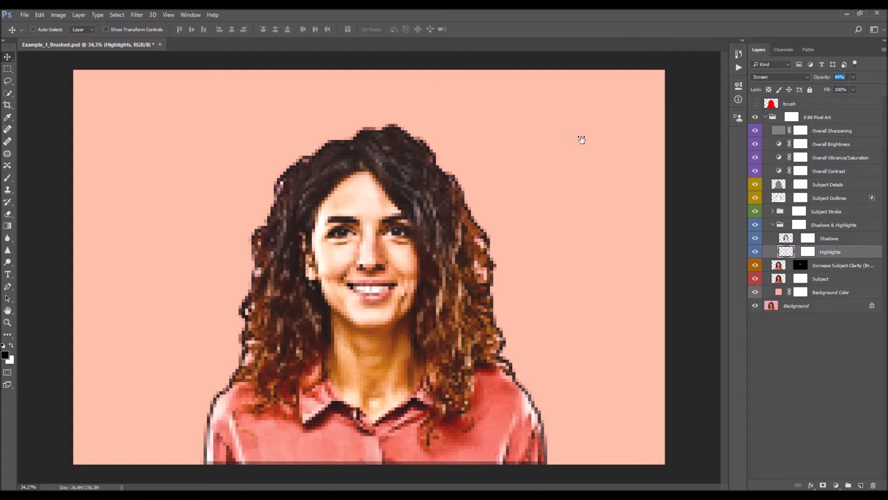
drag(582, 139, 583, 139)
click(755, 226)
click(756, 226)
click(830, 240)
click(831, 254)
click(808, 238)
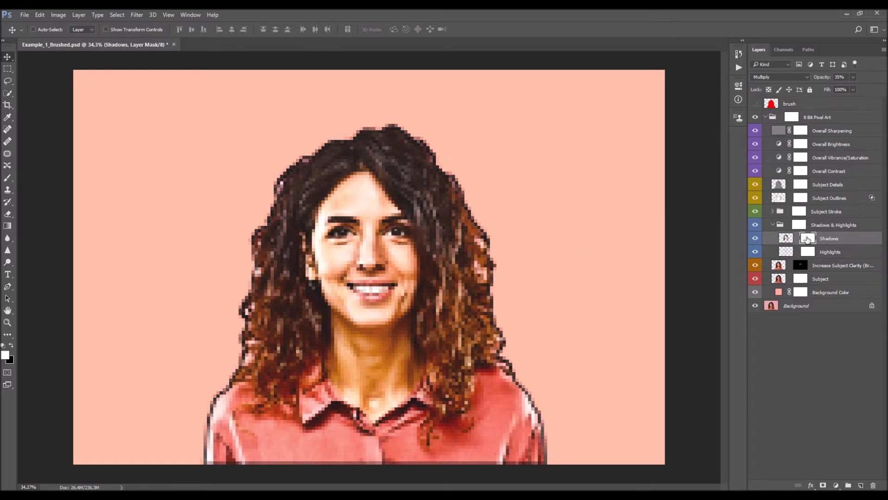
Step: Paint black into the Shadows mask with a 400 px brush
key(b)
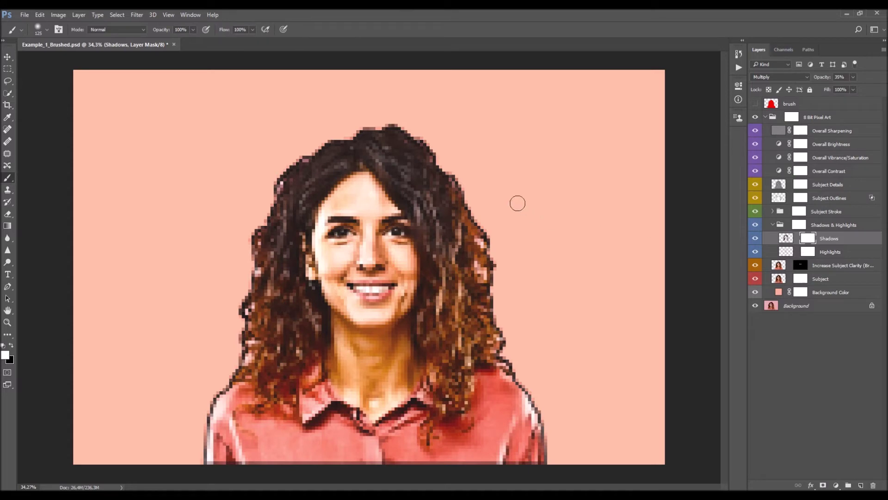
right_click(541, 190)
key(Return)
key(x)
key(bracketright)
key(bracketright)
key(bracketright)
key(bracketright)
key(bracketright)
key(bracketright)
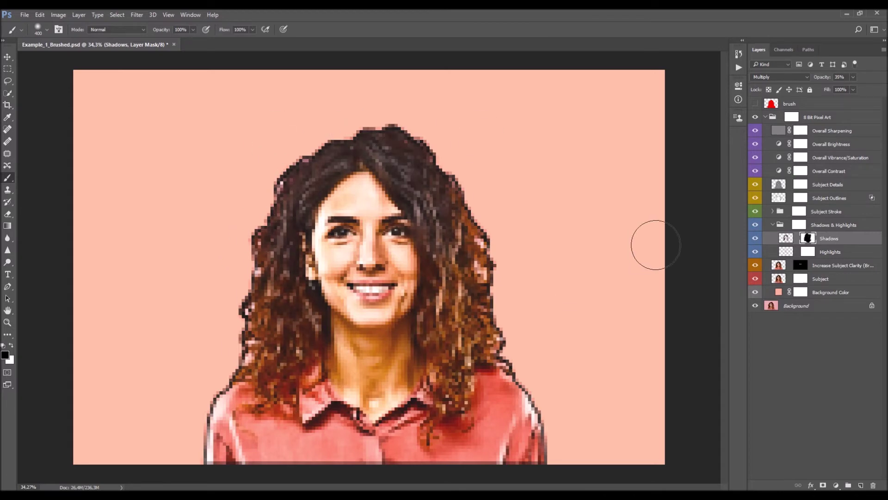
click(812, 252)
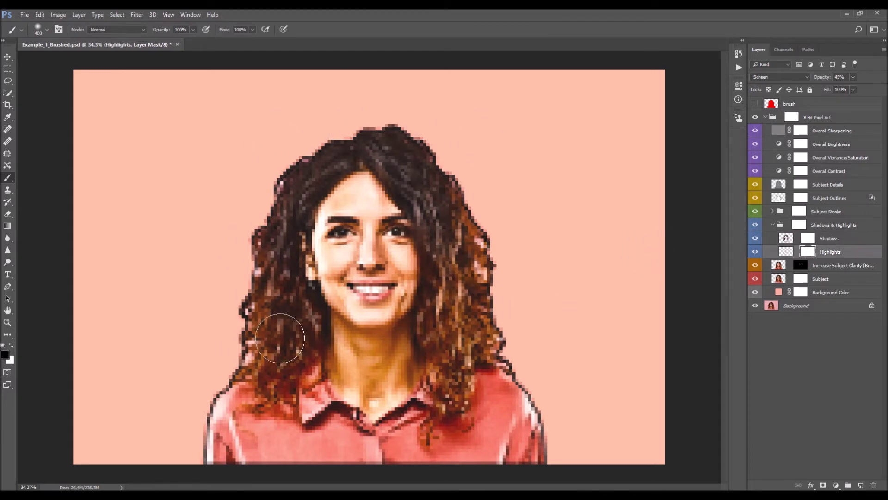
key(v)
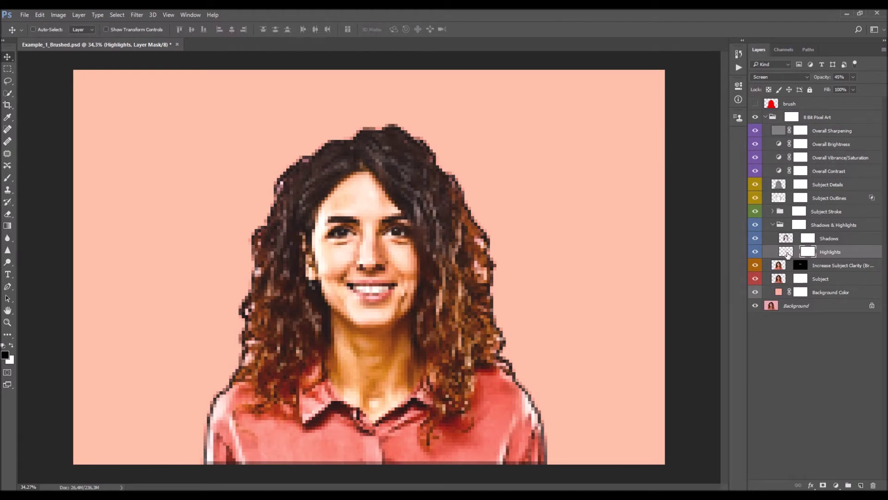
Step: Collapse the Shadows & Highlights group and toggle the Subject Stroke group to compare
click(773, 225)
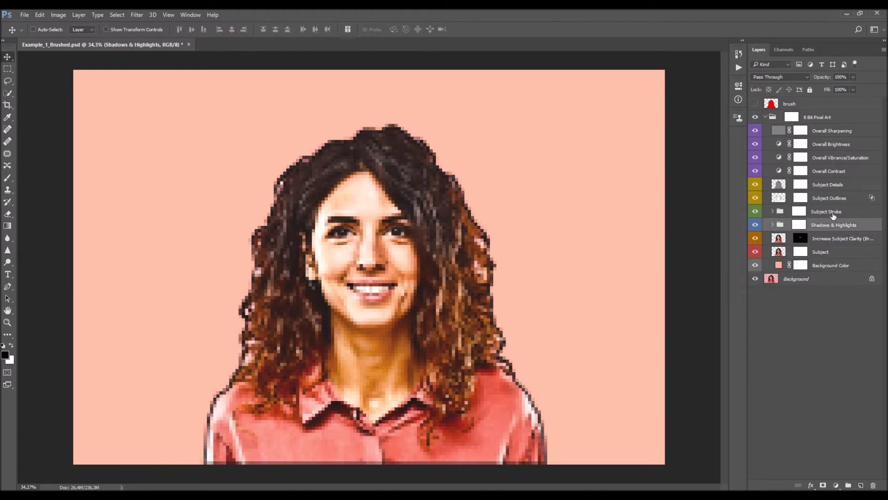
click(799, 211)
click(756, 212)
click(755, 212)
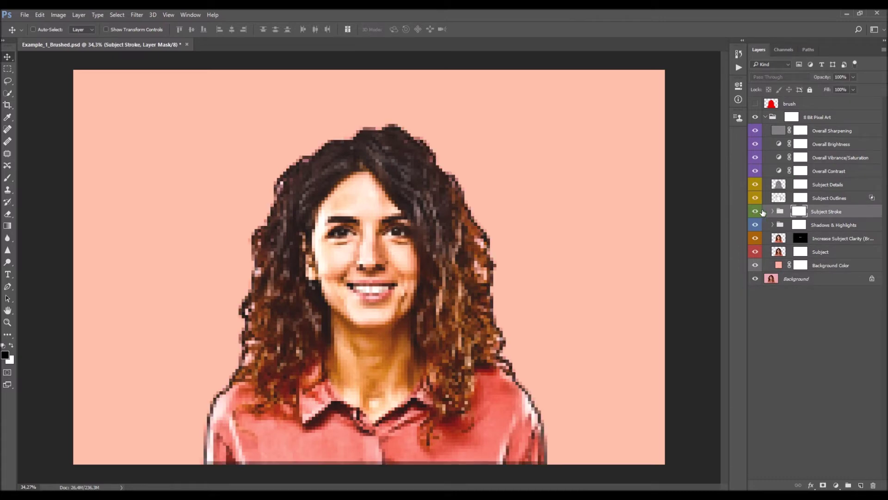
Step: Expand Subject Stroke and toggle the Stroke layer on and off to compare the outline
click(773, 212)
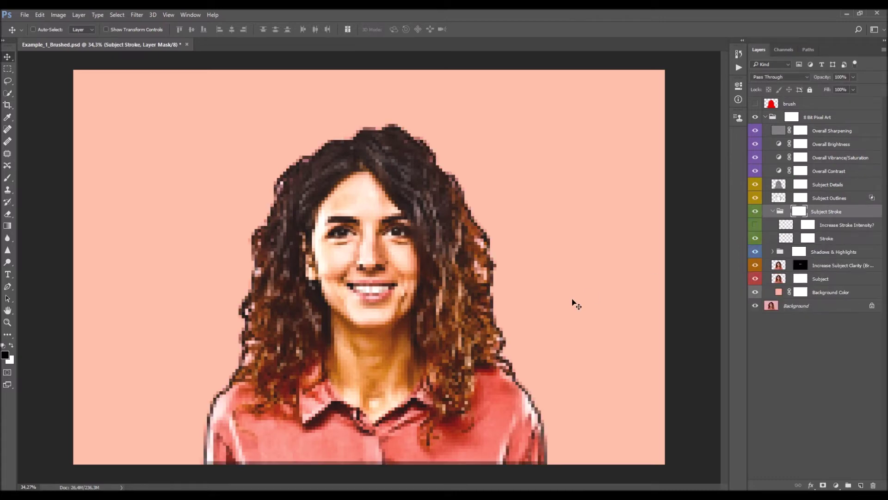
click(835, 241)
click(755, 239)
click(756, 239)
click(756, 238)
click(756, 239)
click(755, 239)
click(755, 239)
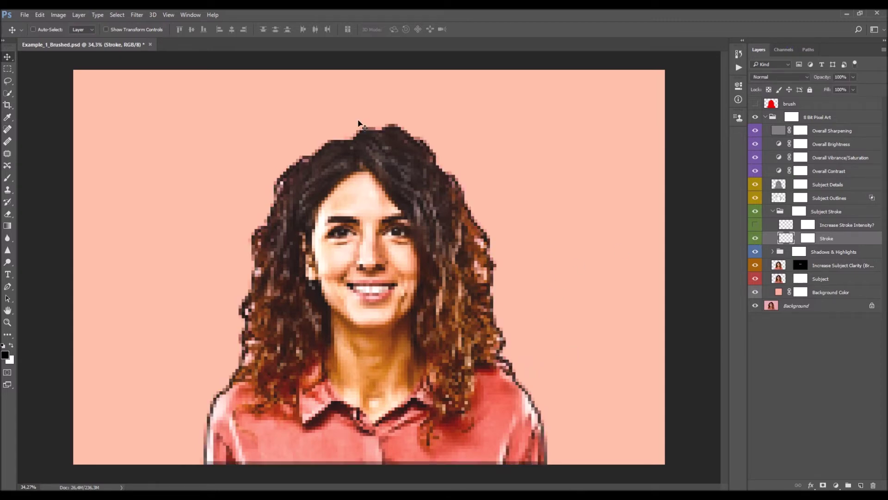
Step: Compare Increase Stroke Intensity? on and off, leave it hidden, and reselect Stroke
click(755, 226)
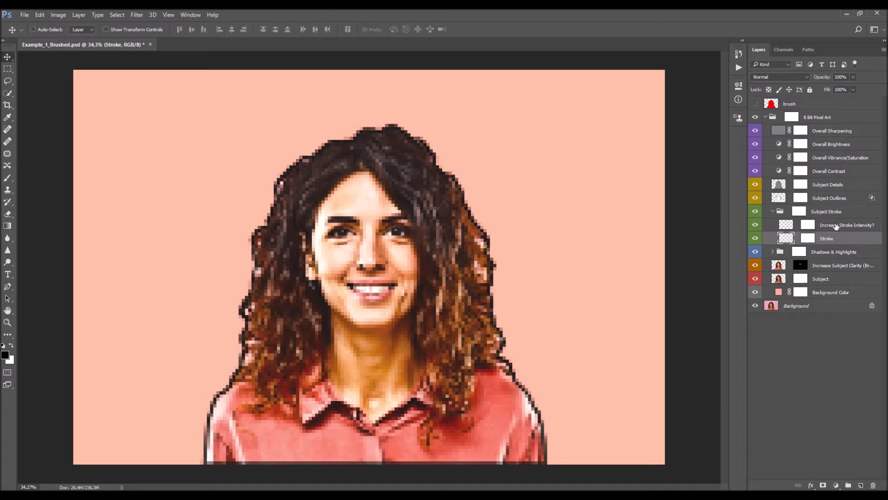
click(756, 225)
click(755, 226)
click(755, 225)
click(755, 225)
click(755, 225)
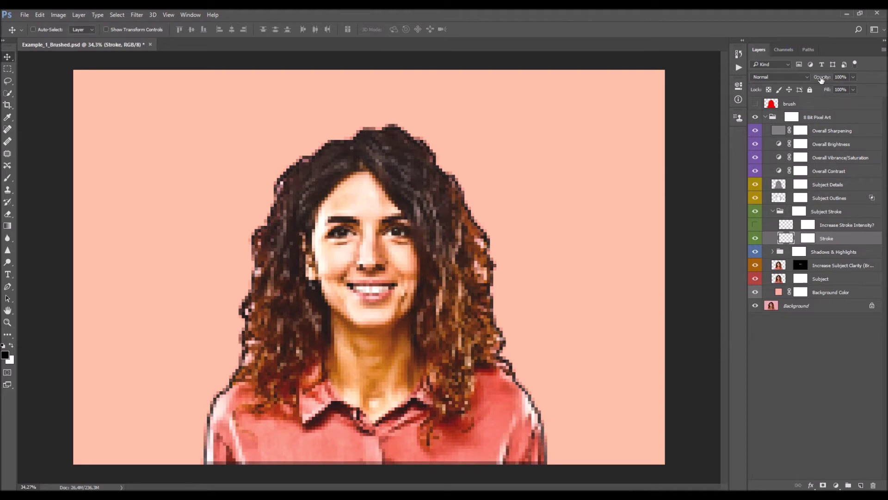
click(773, 226)
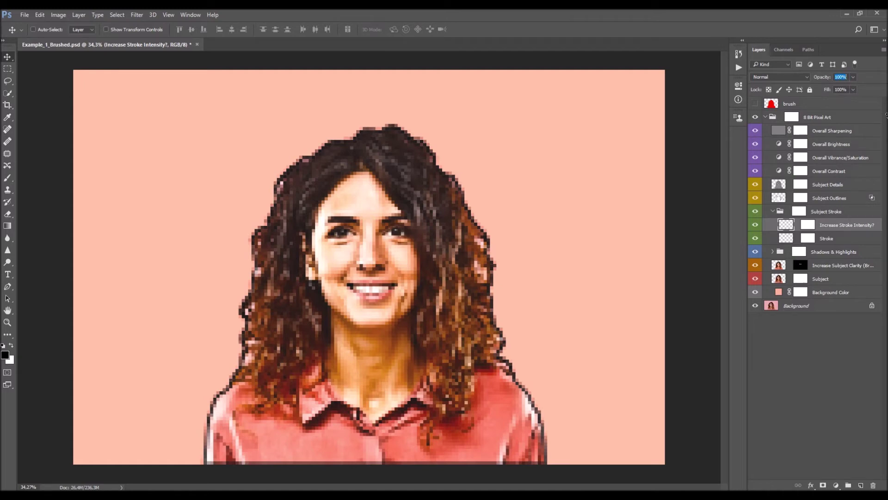
click(755, 225)
click(797, 238)
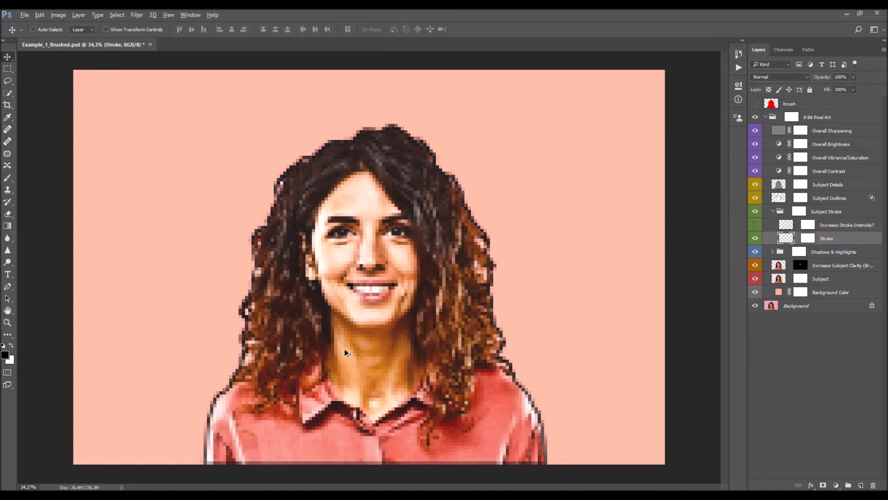
scroll(344, 352, down, 5)
scroll(163, 303, up, 3)
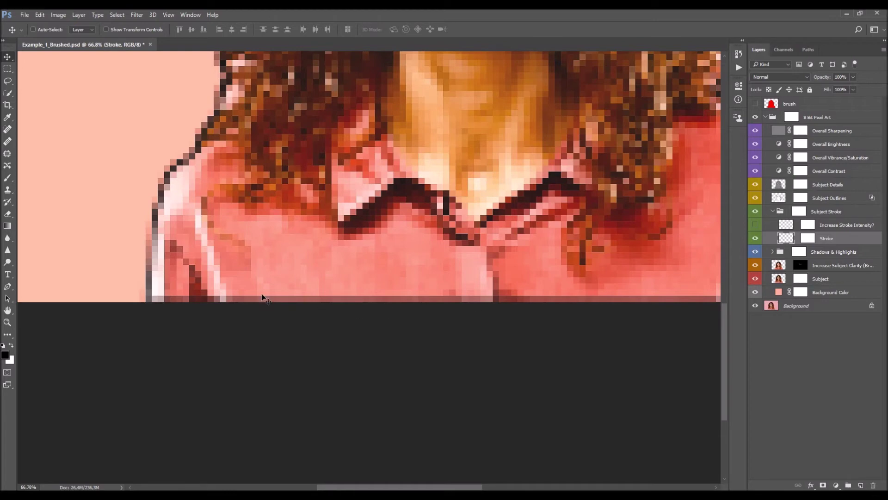
Step: Draw a rectangular marquee strip along the image's bottom edge
key(m)
right_click(7, 68)
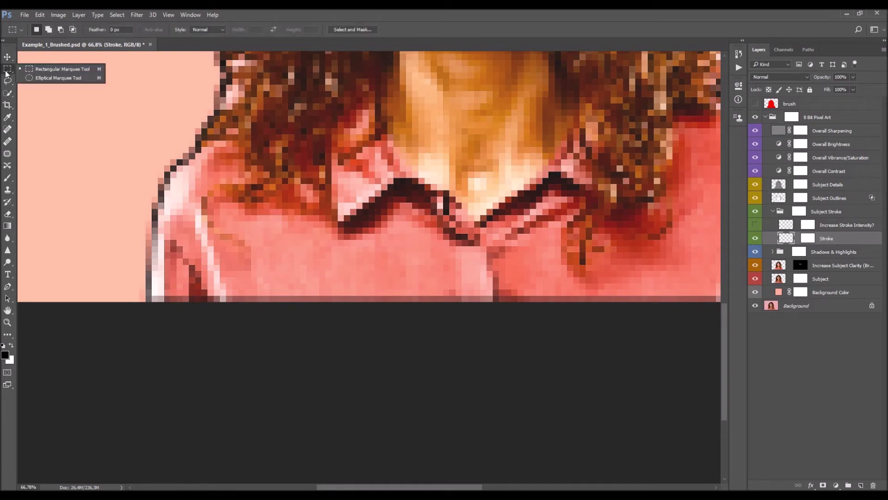
click(46, 70)
scroll(154, 298, up, 5)
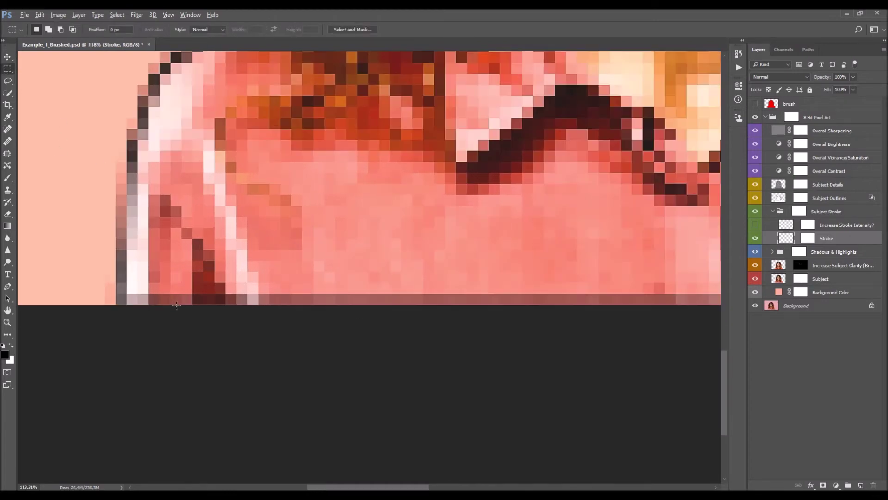
scroll(111, 293, up, 2)
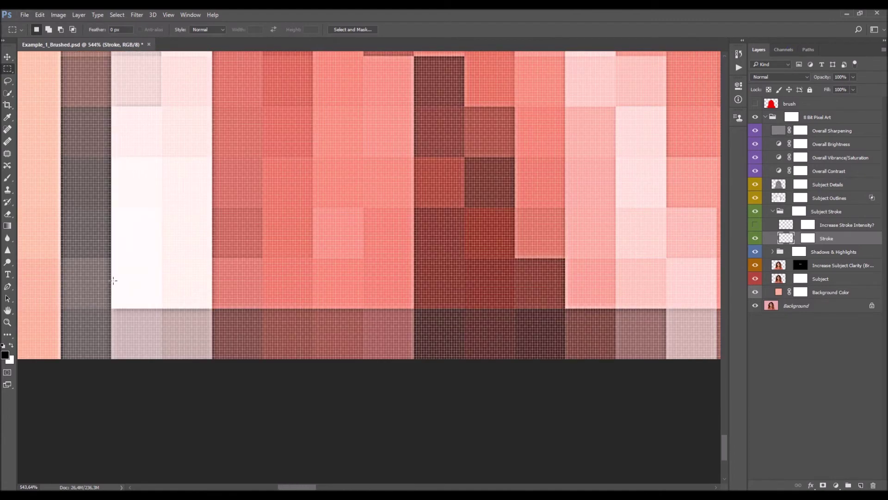
drag(111, 278, 382, 372)
scroll(849, 401, up, 2)
scroll(595, 397, down, 3)
drag(401, 301, 462, 273)
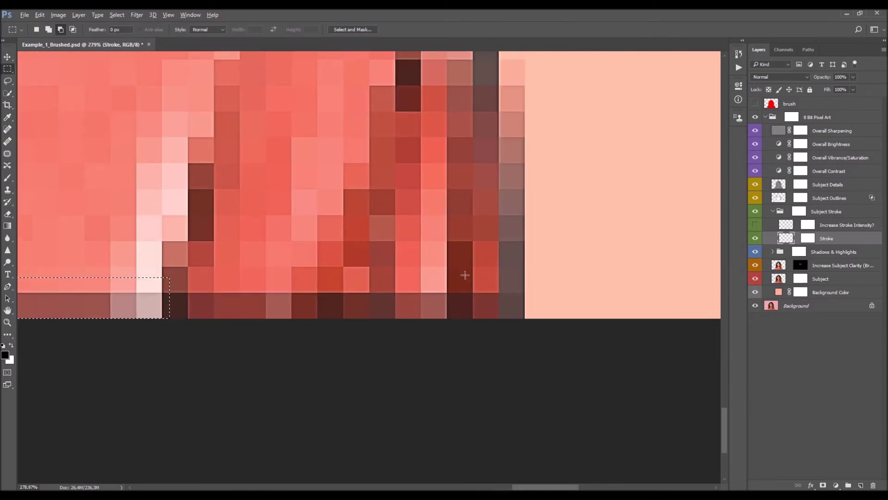
Step: Stretch the selection to 113.61% width across the bottom edge and target the Stroke layer mask
right_click(440, 258)
click(479, 374)
drag(169, 297, 503, 306)
scroll(503, 306, up, 3)
scroll(506, 310, down, 10)
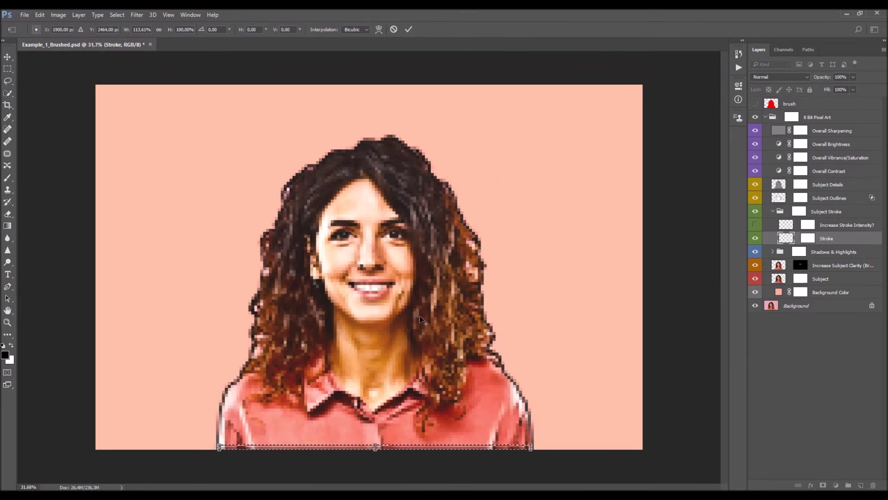
scroll(420, 318, up, 1)
click(409, 29)
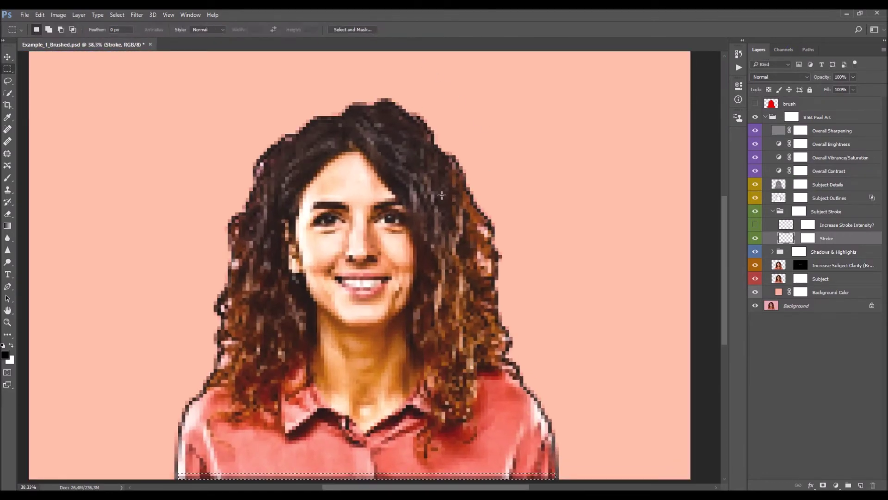
click(808, 237)
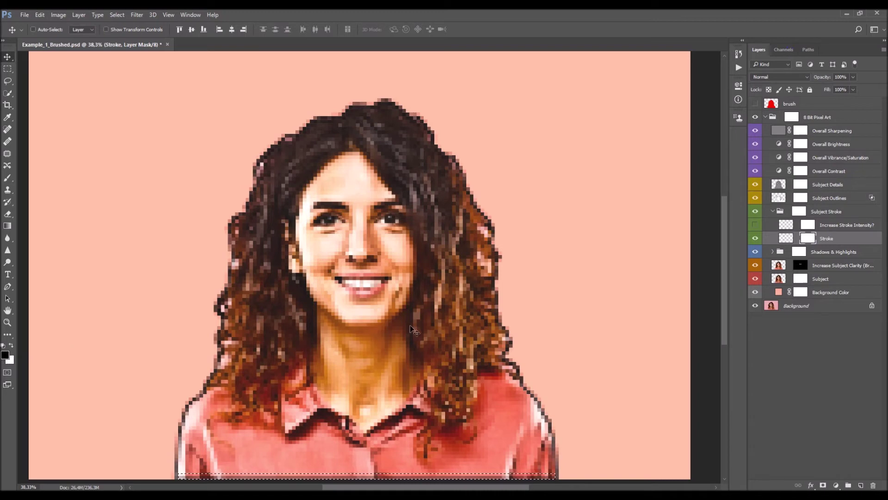
Step: Fill the selected bottom strip of the Stroke mask with the foreground colour, then deselect
key(shift+BackSpace)
click(458, 151)
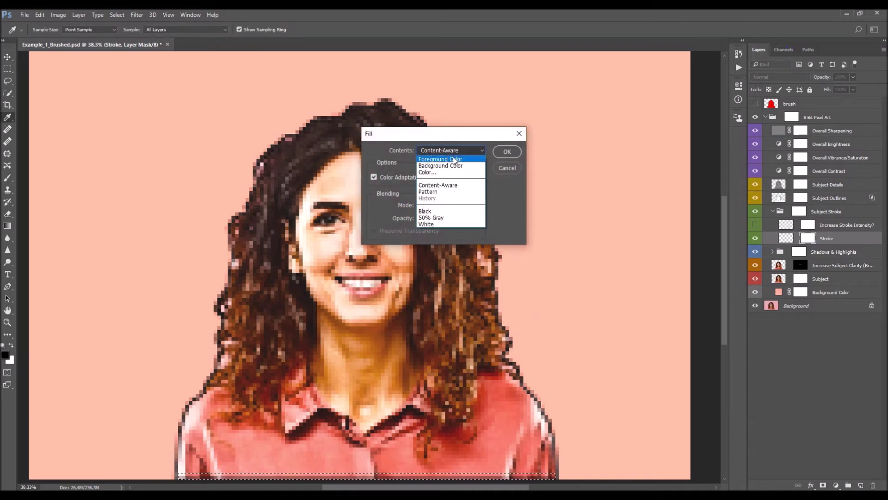
click(457, 158)
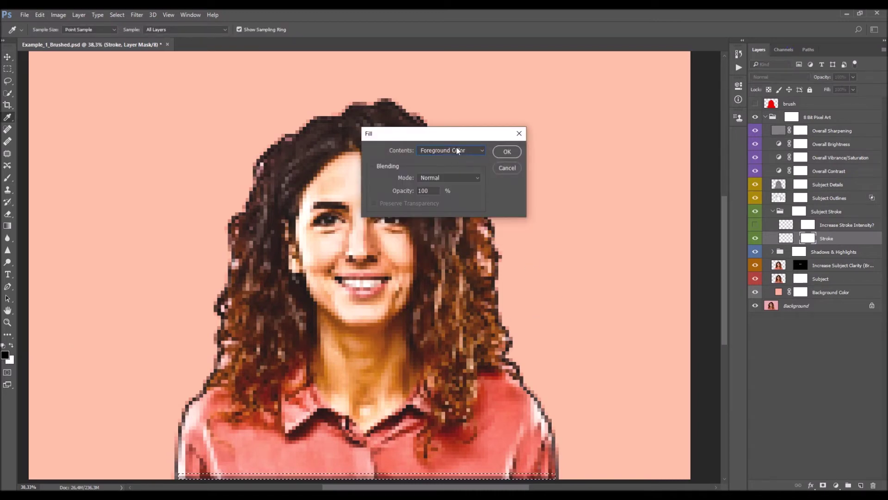
click(508, 153)
key(v)
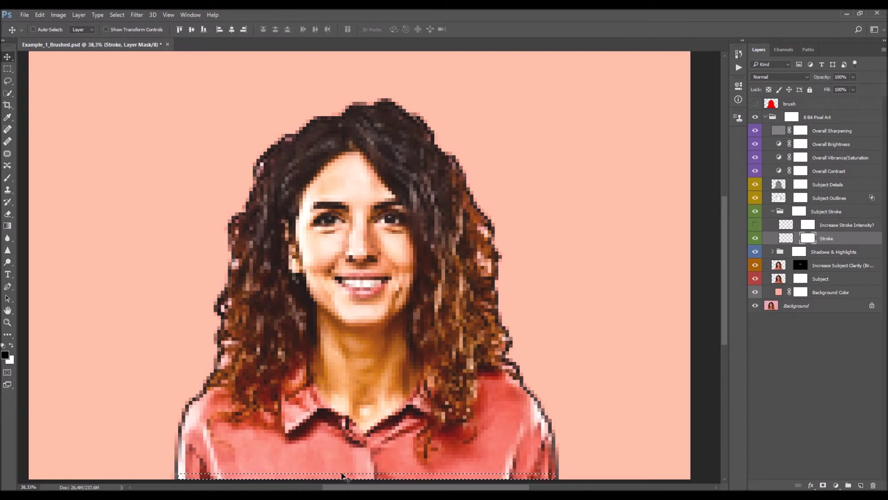
key(ctrl+d)
Step: Hide the Overall Sharpening layer and toggle the Stroke mask off and on to compare
drag(345, 469, 395, 451)
scroll(393, 448, up, 3)
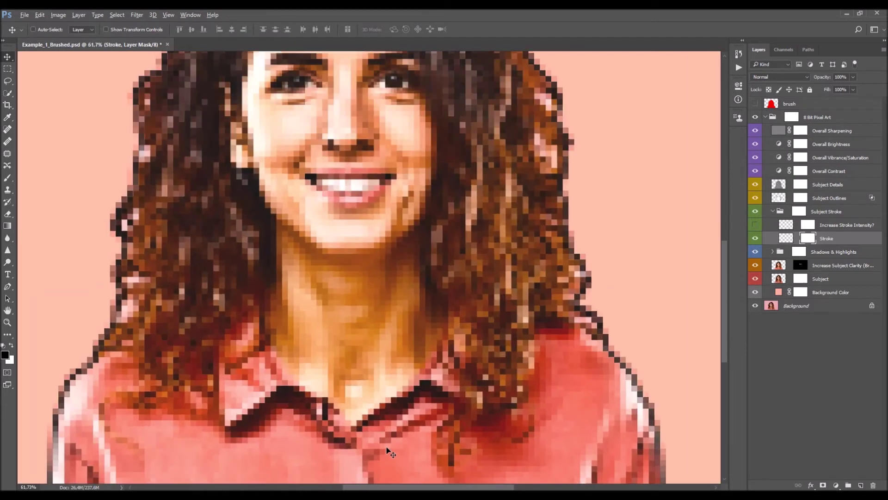
scroll(385, 444, down, 3)
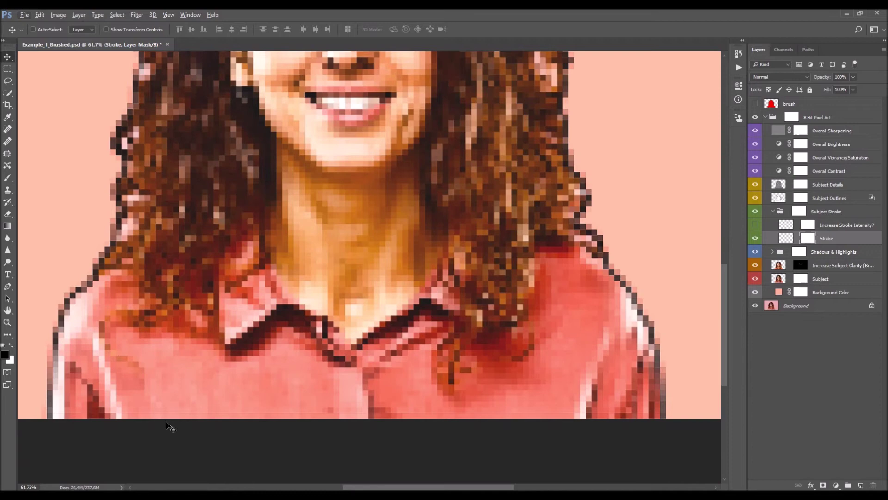
scroll(107, 426, up, 2)
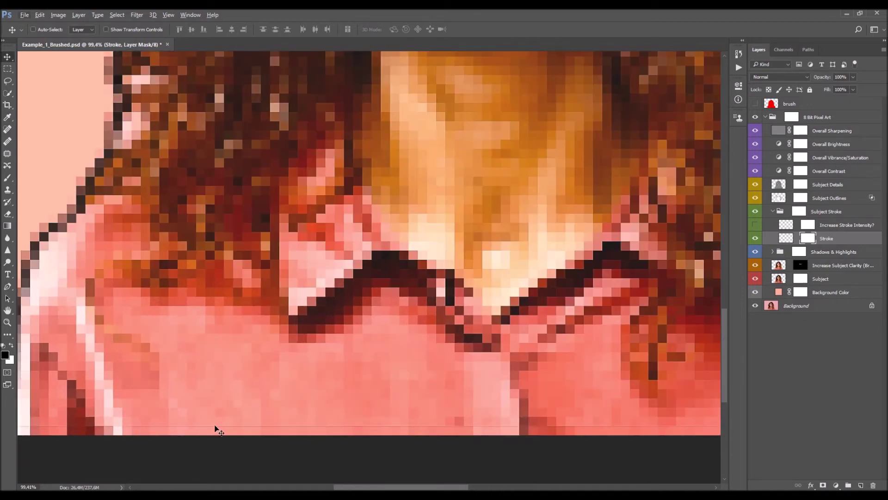
click(755, 131)
scroll(181, 277, down, 3)
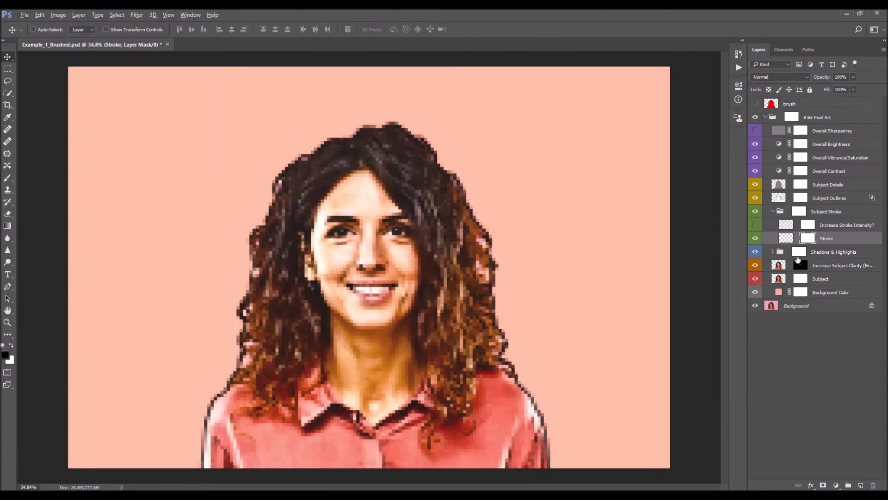
shift+click(807, 238)
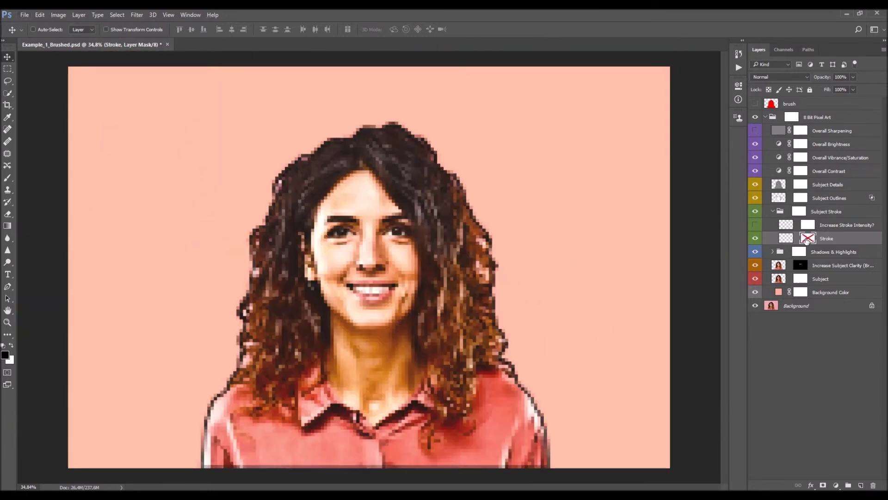
shift+click(806, 239)
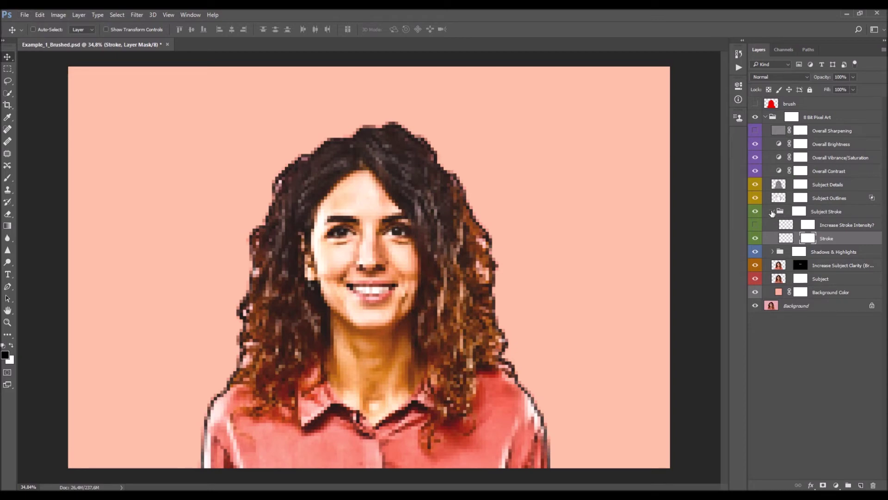
Step: Select the Subject Outlines layer and toggle its visibility repeatedly to judge its effect
click(772, 212)
click(779, 198)
click(756, 198)
click(756, 198)
click(756, 198)
click(756, 198)
scroll(486, 281, up, 1)
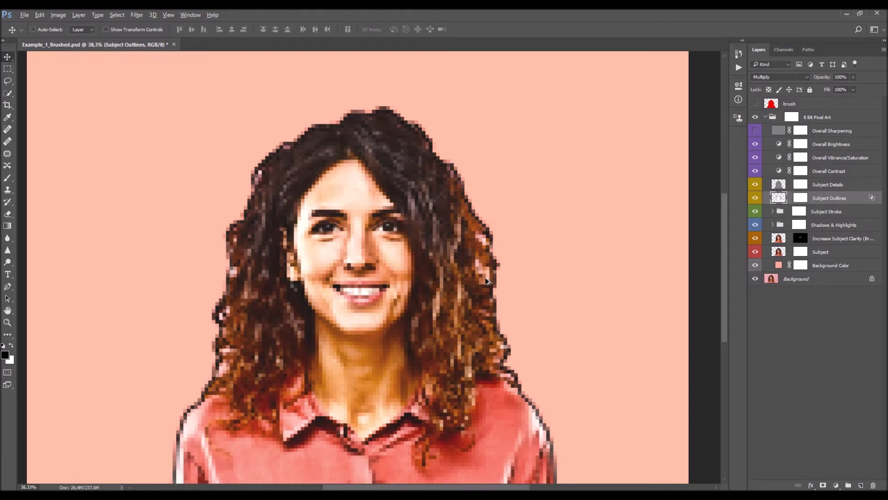
scroll(442, 274, down, 1)
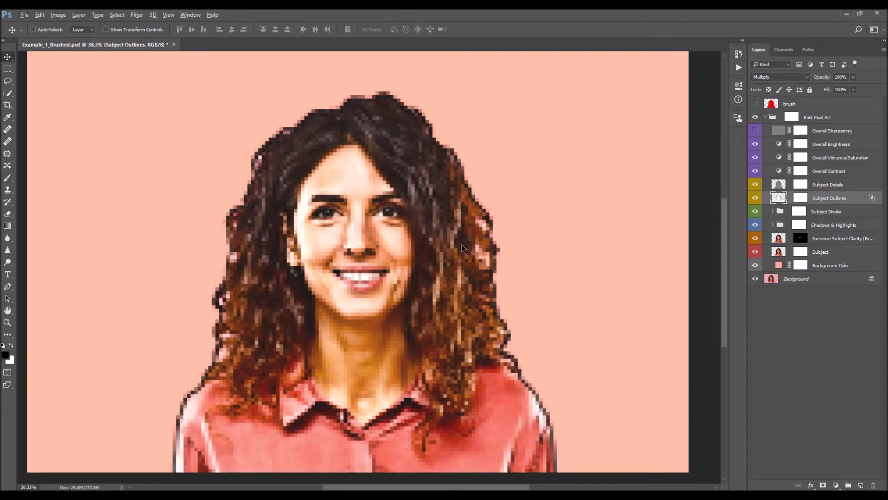
click(755, 199)
click(755, 199)
click(754, 199)
click(754, 199)
click(754, 199)
click(755, 198)
click(754, 199)
click(754, 199)
click(754, 199)
click(754, 199)
Step: Fit the whole image in view, compare again, and target the Subject Outlines layer mask
key(z)
key(ctrl+minus)
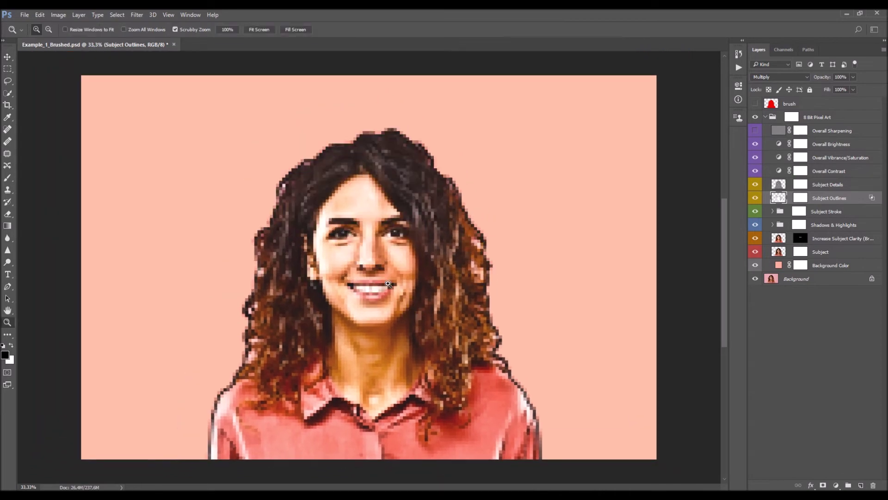
key(v)
scroll(368, 263, up, 2)
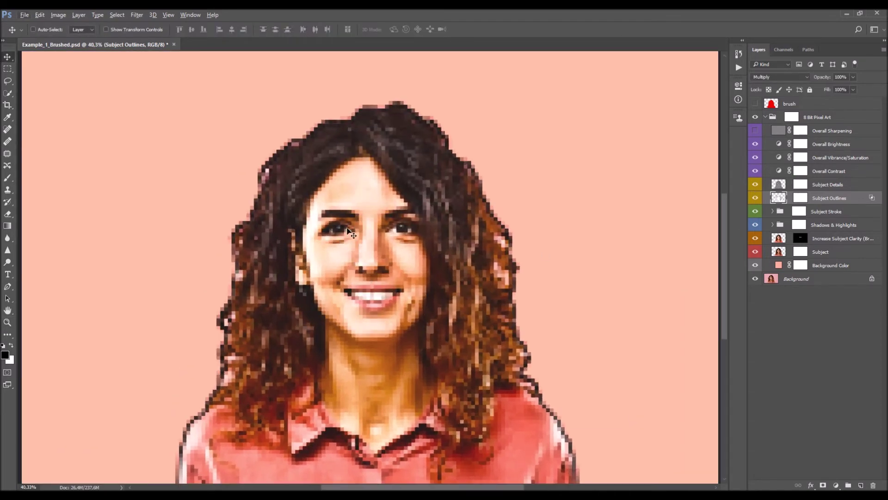
click(755, 199)
click(756, 199)
click(798, 199)
scroll(370, 259, down, 2)
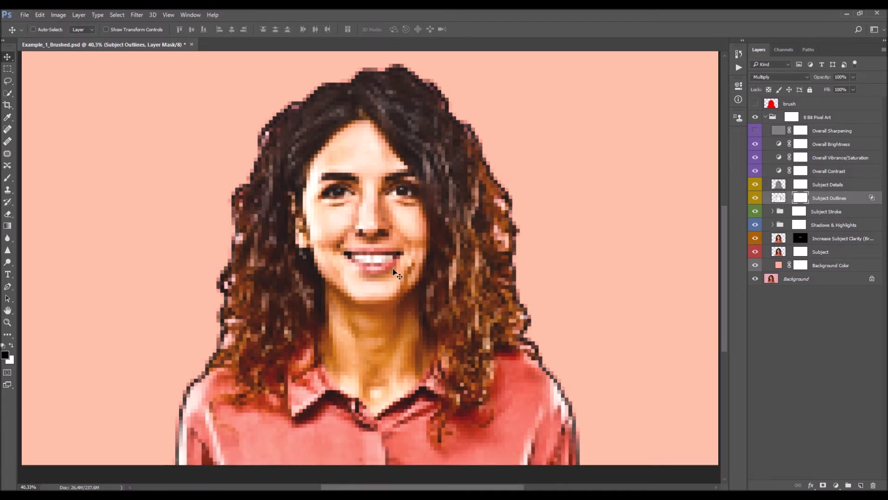
Step: Paint black over the left eye at brush size 175 and the right eye at 125
key(b)
key(bracketleft)
key(bracketleft)
key(bracketleft)
key(bracketleft)
key(bracketleft)
key(bracketright)
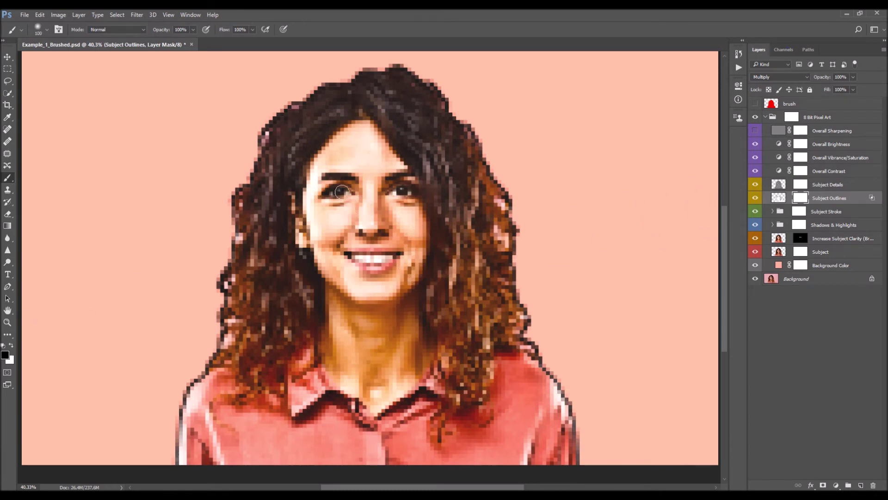
click(327, 193)
key(bracketleft)
key(bracketleft)
click(393, 190)
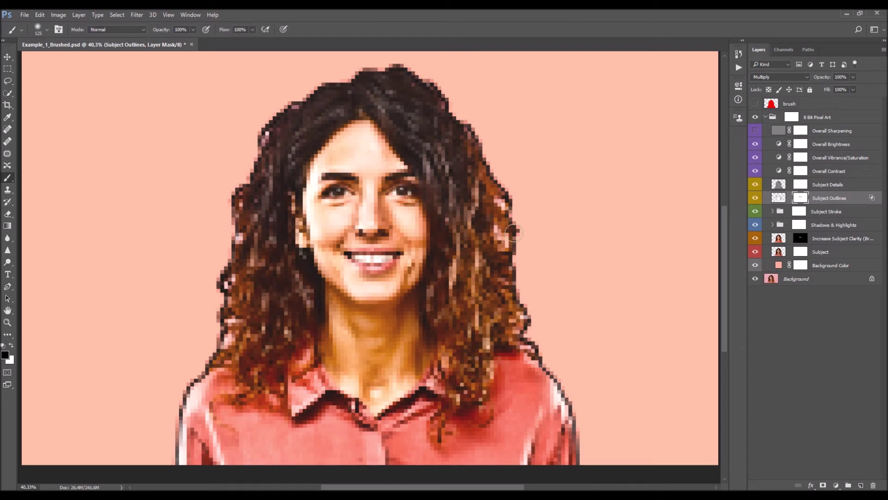
Step: Toggle the Subject Outlines mask off and on at 33.3% zoom to compare the cleaned eyes
key(v)
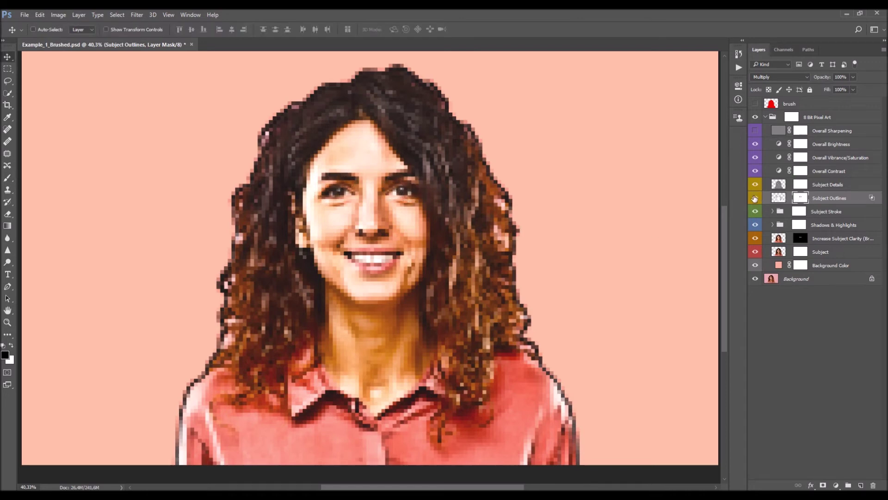
key(ctrl+minus)
key(ctrl+minus)
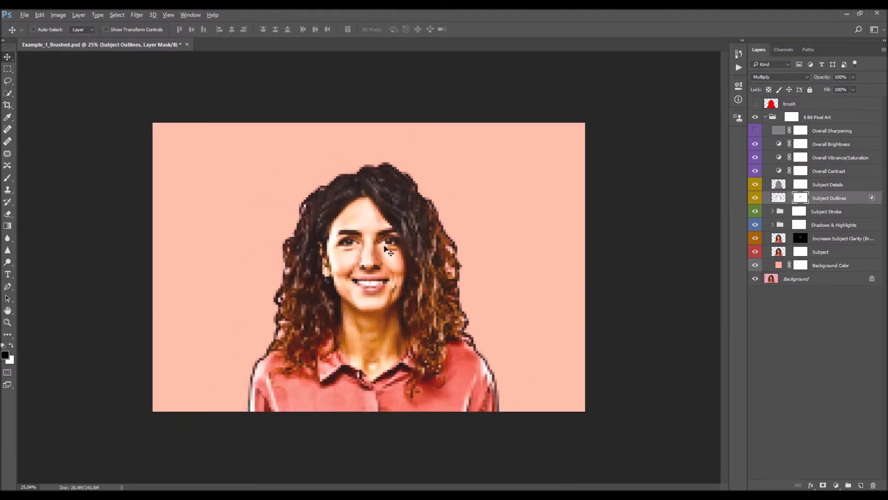
key(ctrl+plus)
shift+click(800, 199)
shift+click(800, 199)
key(ctrl+plus)
Step: Recheck the face with black as the painting colour, then select the Subject Details layer
key(b)
key(x)
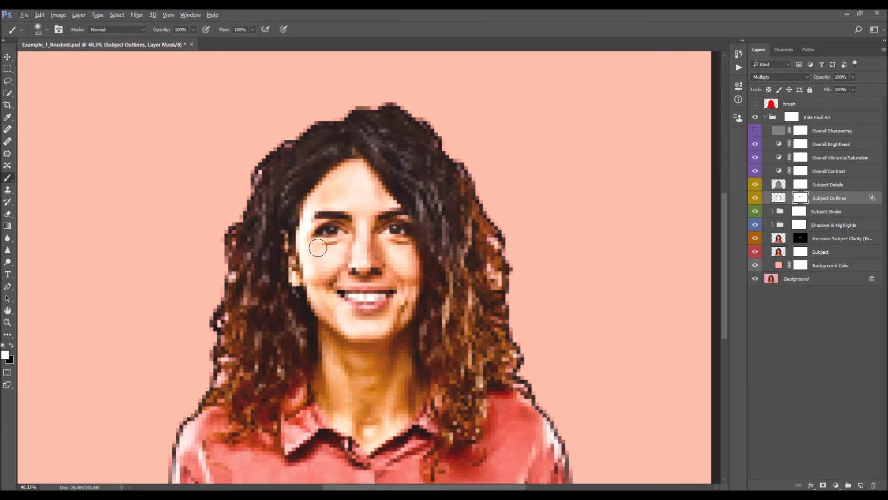
key(x)
key(v)
key(ctrl+minus)
key(ctrl+plus)
key(b)
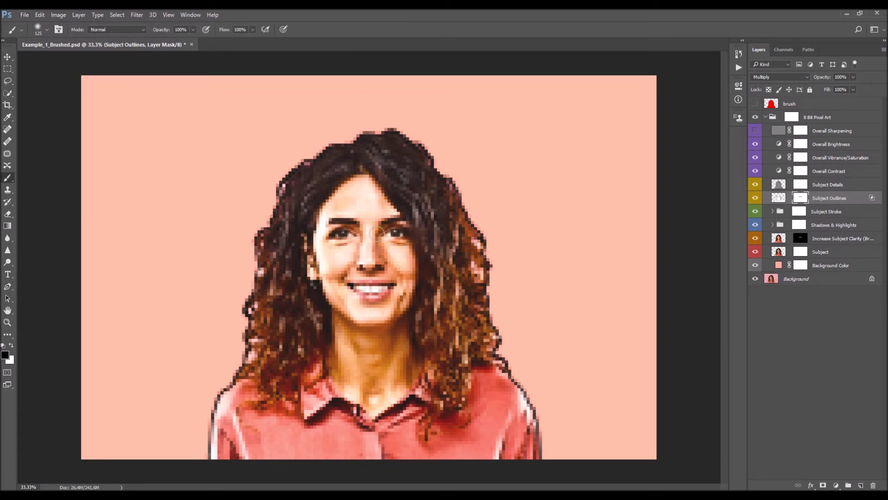
key(v)
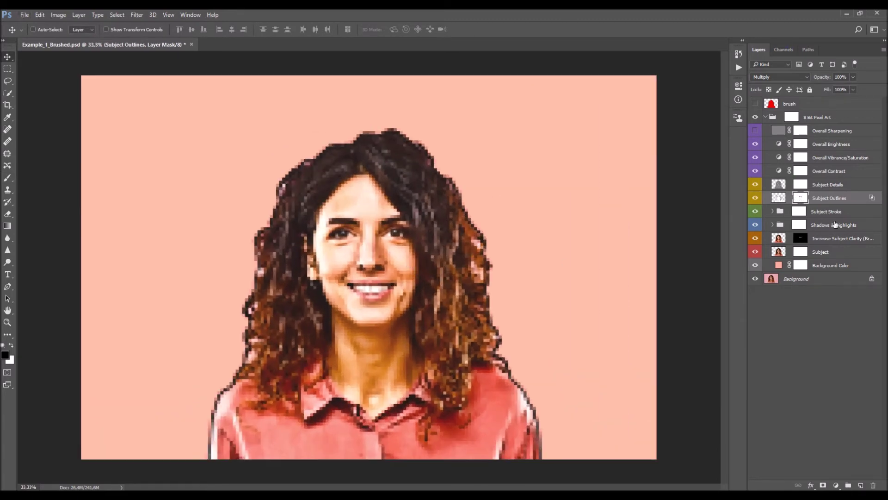
click(834, 185)
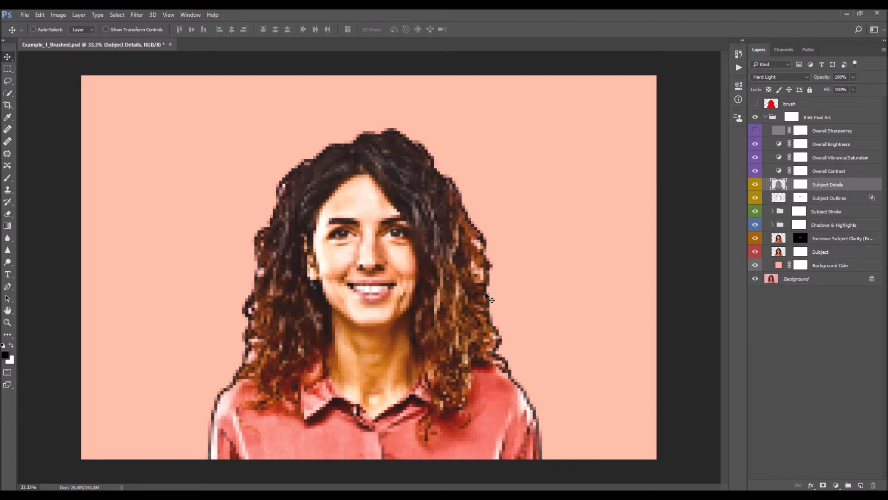
Step: Toggle the Subject Details layer on and off repeatedly, leaving it visible
click(757, 186)
click(756, 185)
click(755, 185)
click(754, 186)
click(754, 186)
click(754, 186)
click(754, 186)
click(754, 186)
click(754, 186)
click(754, 186)
click(754, 186)
click(754, 186)
Step: Preview the Subject Details opacity from 100% down to 0%, then commit
drag(826, 79, 886, 123)
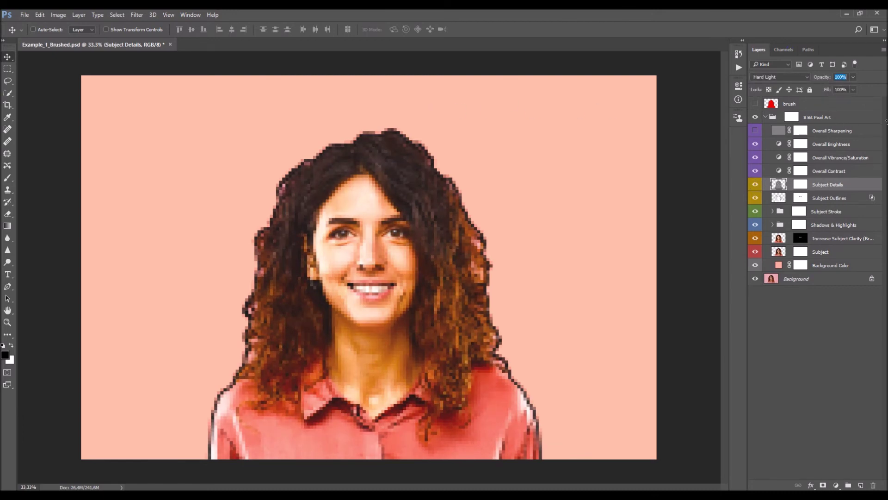
drag(697, 130, 573, 138)
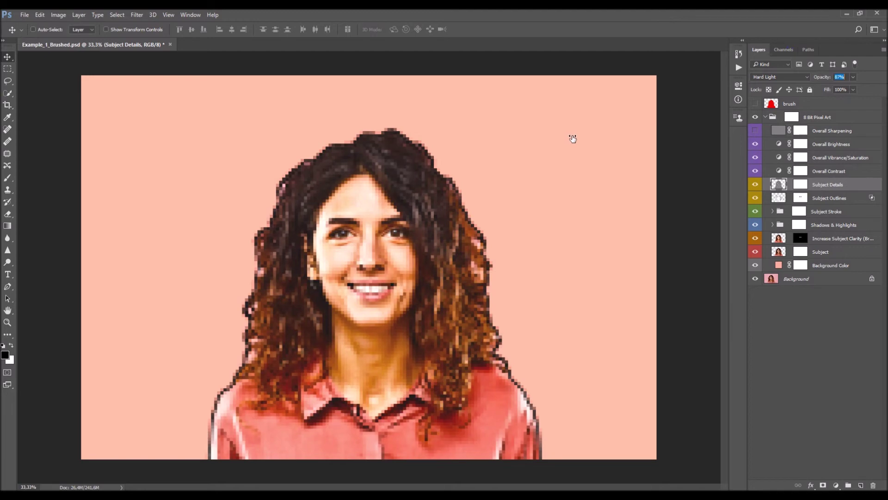
key(Return)
Step: Lower the Overall Contrast layer's opacity to 13% after previewing it at 100%
click(795, 174)
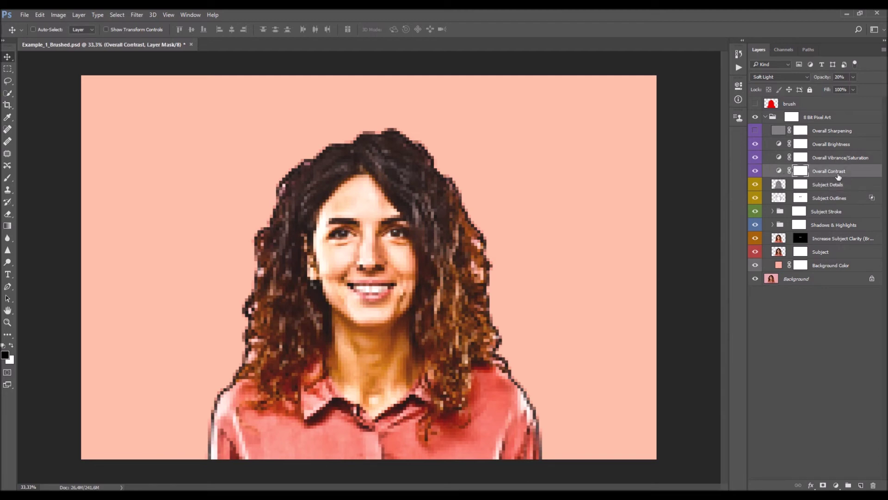
click(826, 77)
text(100)
key(Return)
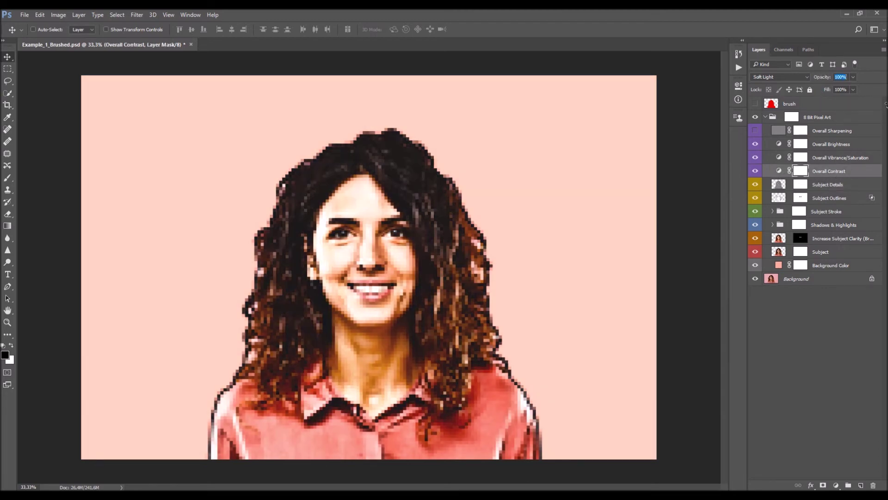
text(100)
key(Return)
text(17)
key(Return)
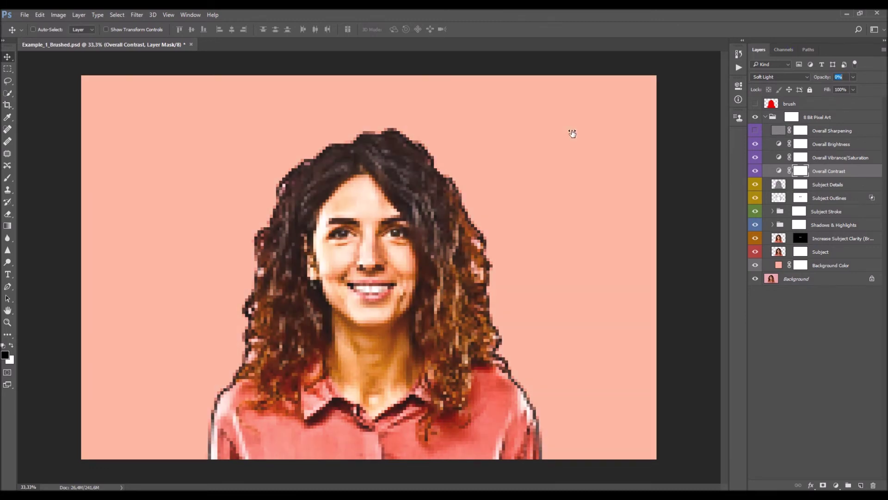
click(774, 176)
Step: Set the Overall Vibrance/Saturation layer to Vibrance +51 and Saturation +30, then toggle it to compare
click(833, 162)
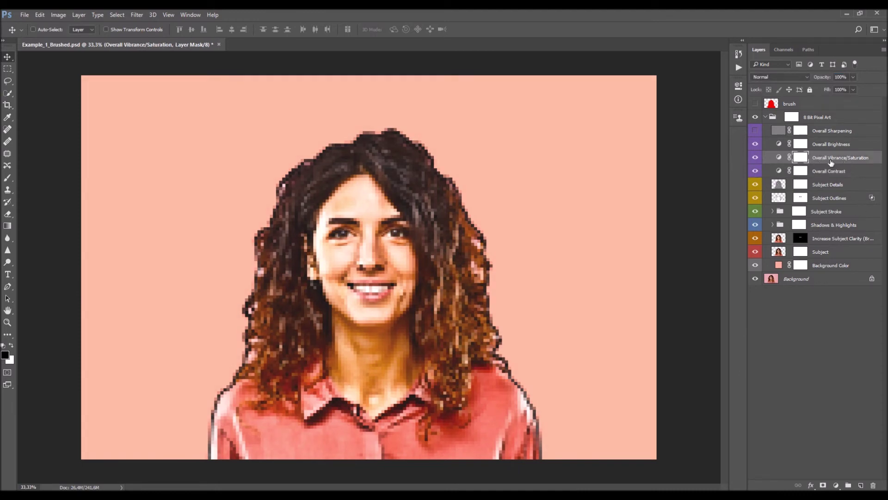
double_click(780, 158)
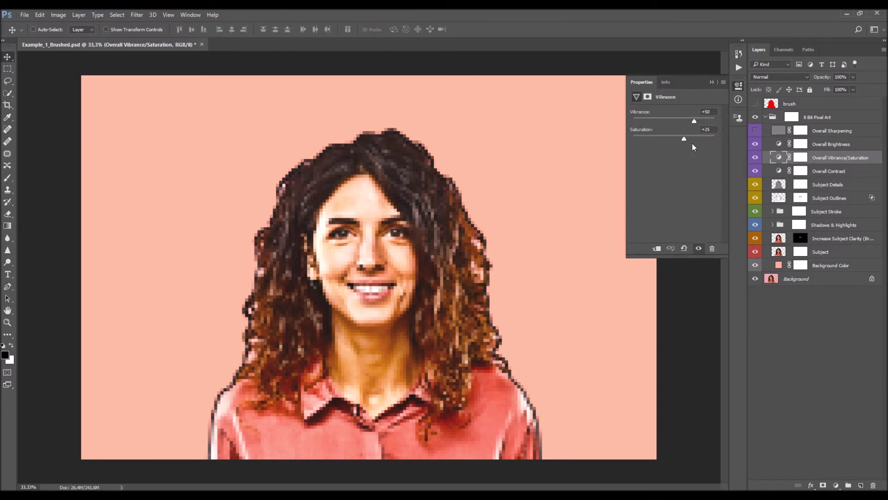
drag(682, 121, 687, 141)
drag(687, 138, 687, 138)
click(755, 156)
click(755, 157)
Step: Select the Overall Brightness Levels adjustment, compare it on and off, and test the black input
click(817, 145)
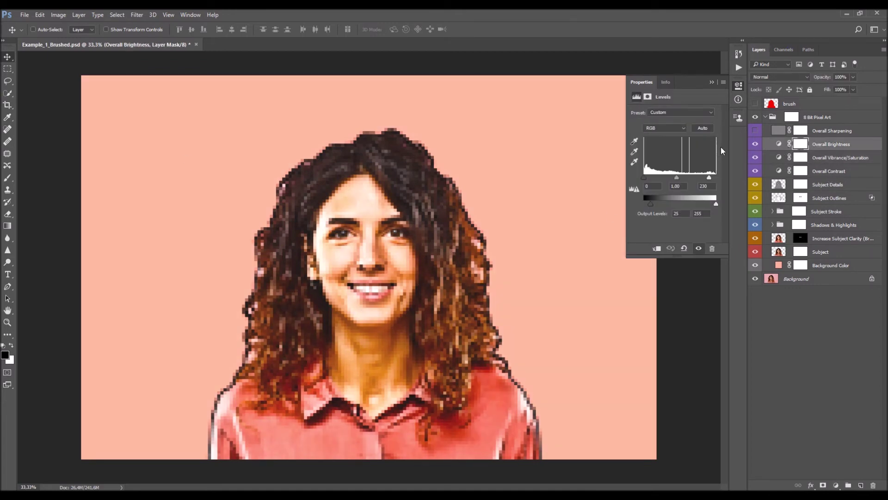
click(755, 145)
click(755, 145)
click(779, 144)
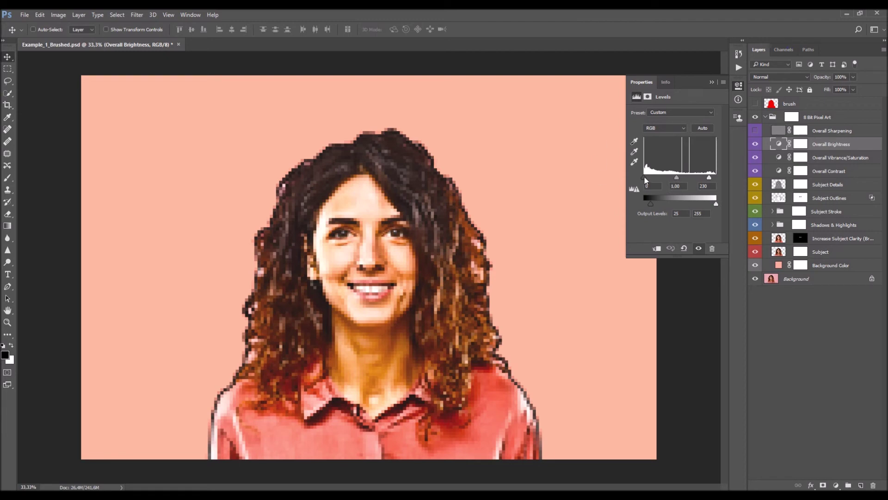
drag(646, 180, 626, 181)
Step: Set Levels midtones 0.66, input white 221, output 25–255, then select Overall Sharpening
drag(676, 182, 711, 183)
drag(710, 181, 708, 181)
drag(651, 204, 646, 204)
drag(714, 204, 712, 204)
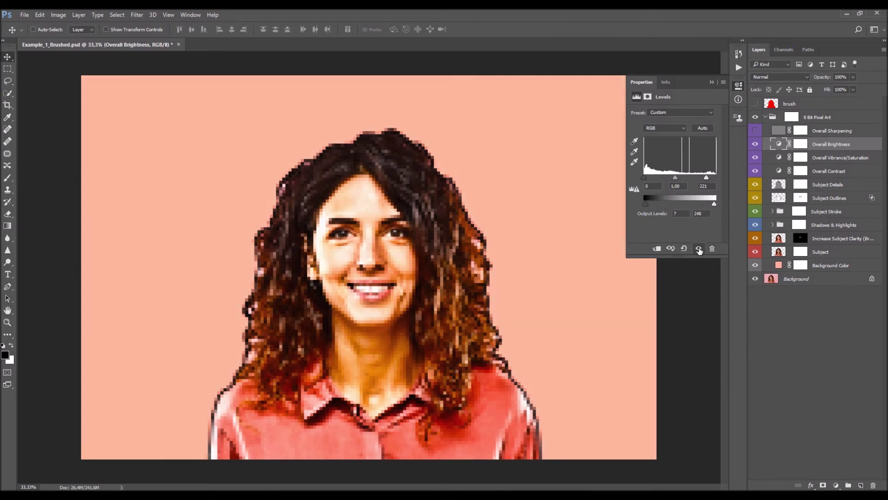
mouse_move(648, 206)
mouse_down()
mouse_move(631, 208)
mouse_move(650, 210)
mouse_up()
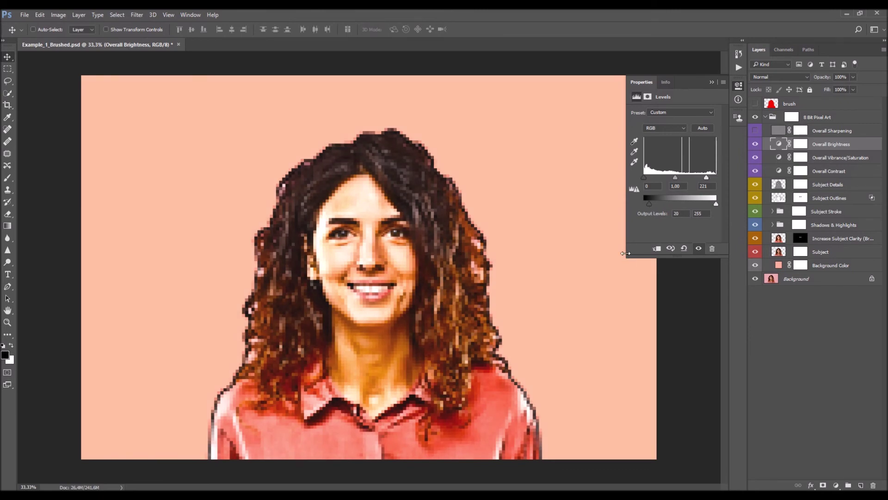
drag(694, 206, 720, 202)
click(712, 82)
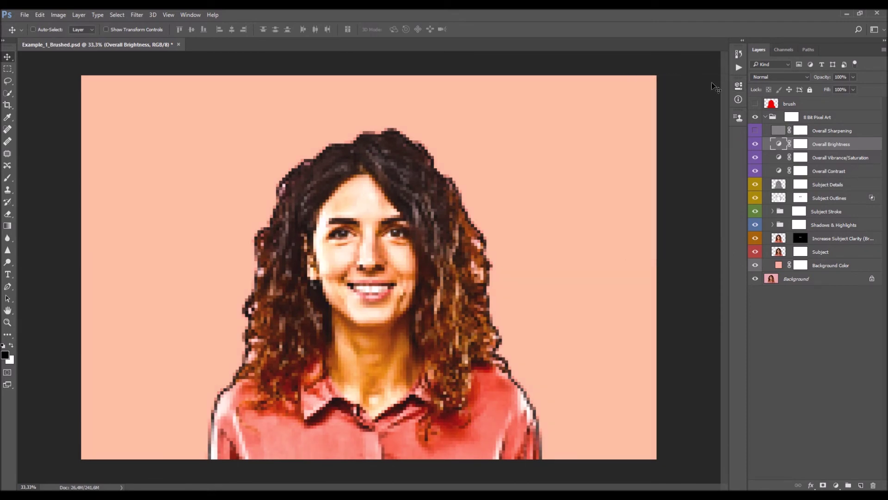
click(826, 132)
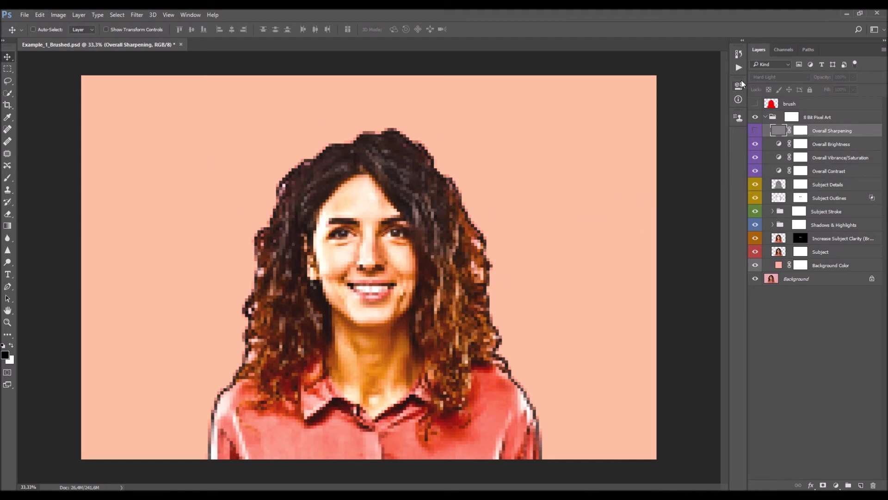
Step: Hide Overall Sharpening and run the Add Background - Small Pixels action from the Actions panel
click(739, 67)
click(754, 132)
click(659, 168)
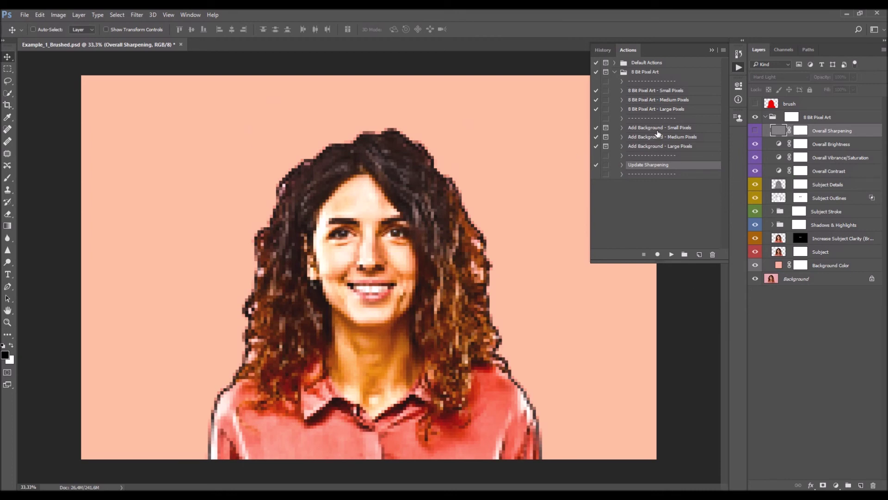
click(632, 131)
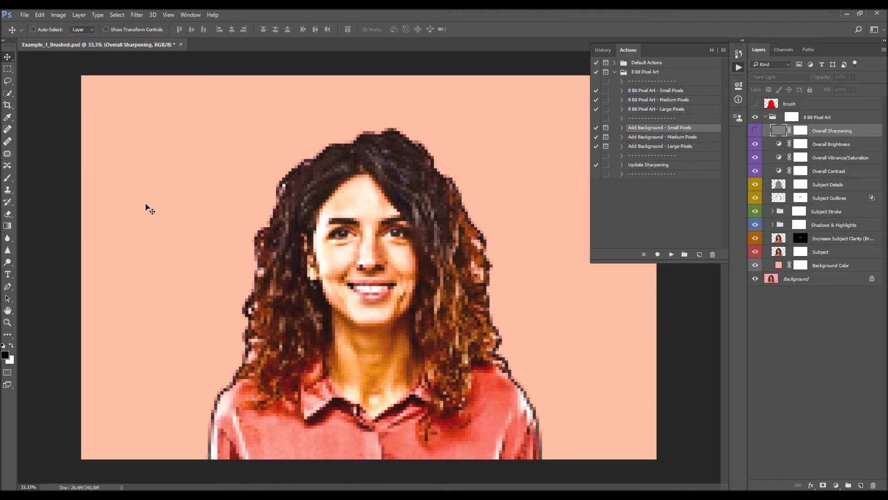
click(674, 90)
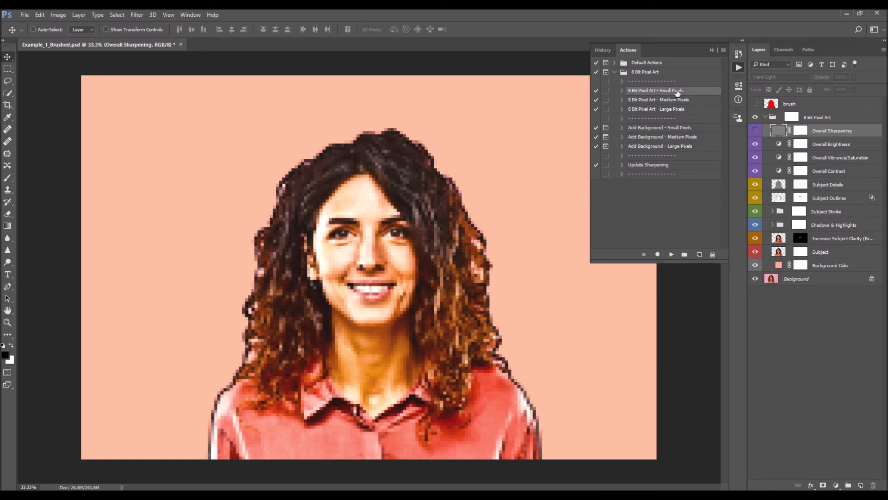
click(675, 147)
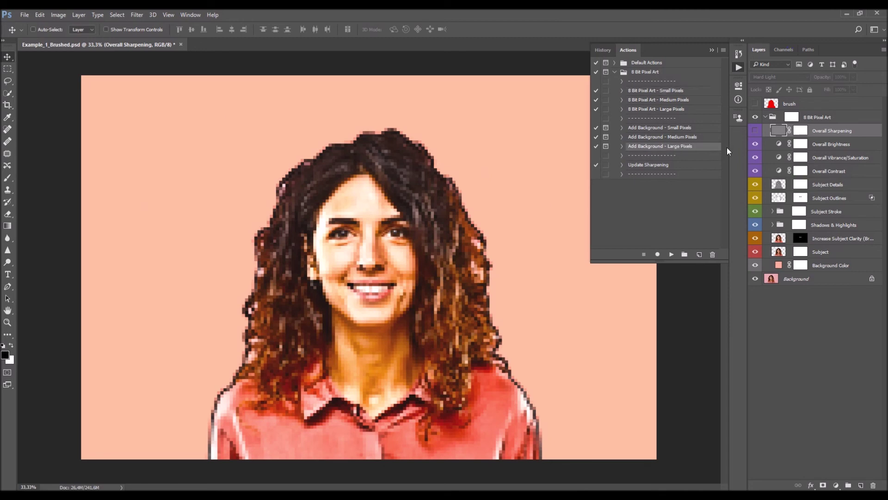
click(691, 127)
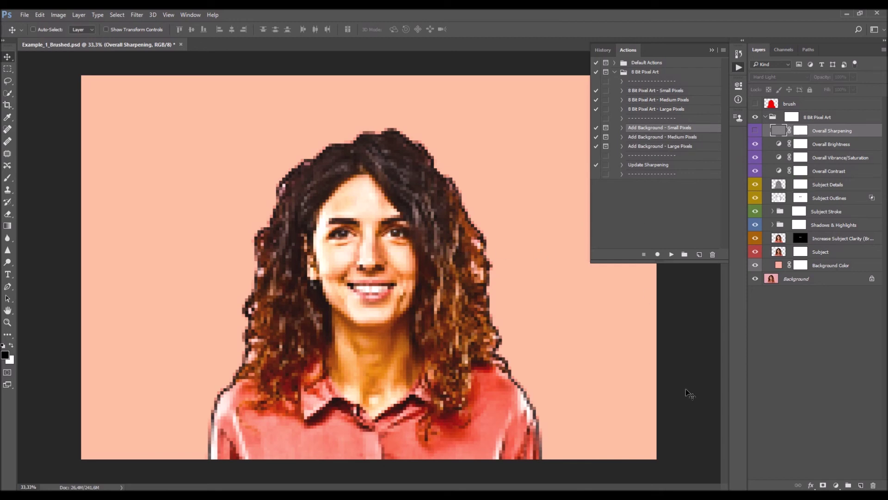
click(672, 255)
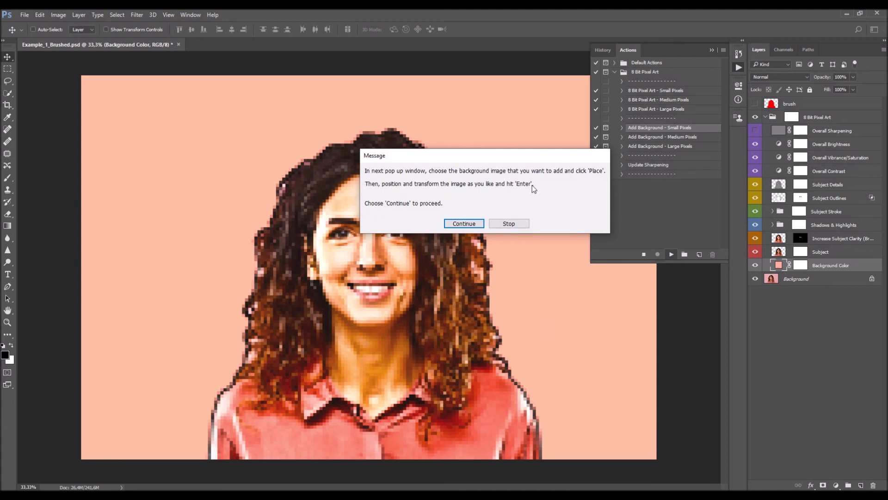
Step: Place blue-sky-clouds-P3PXC6U from the Backgrounds folder behind the portrait at 94% size
click(463, 224)
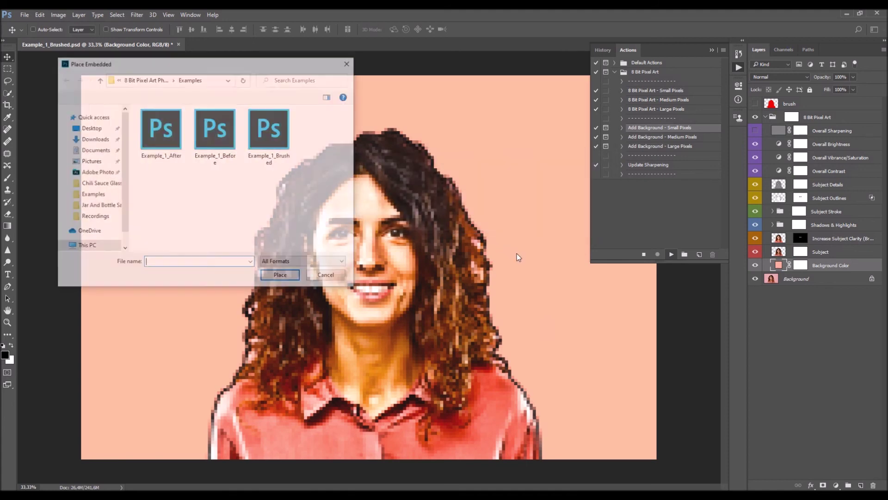
click(145, 79)
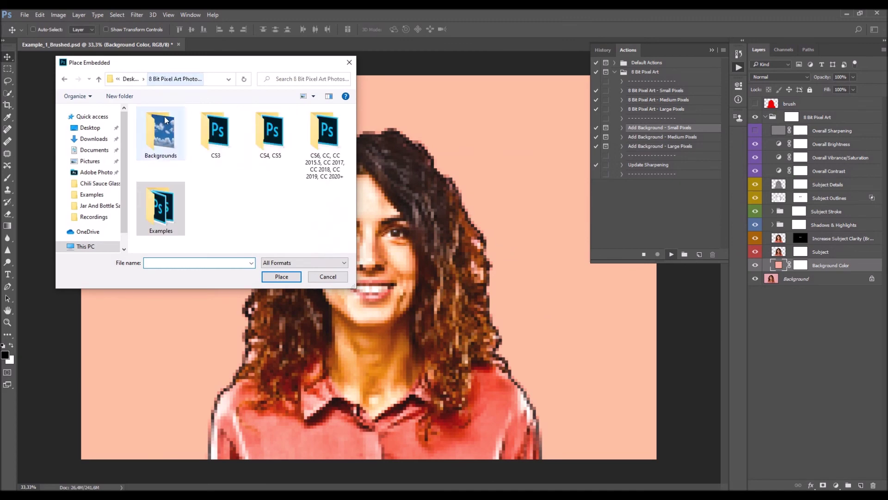
double_click(167, 131)
click(171, 121)
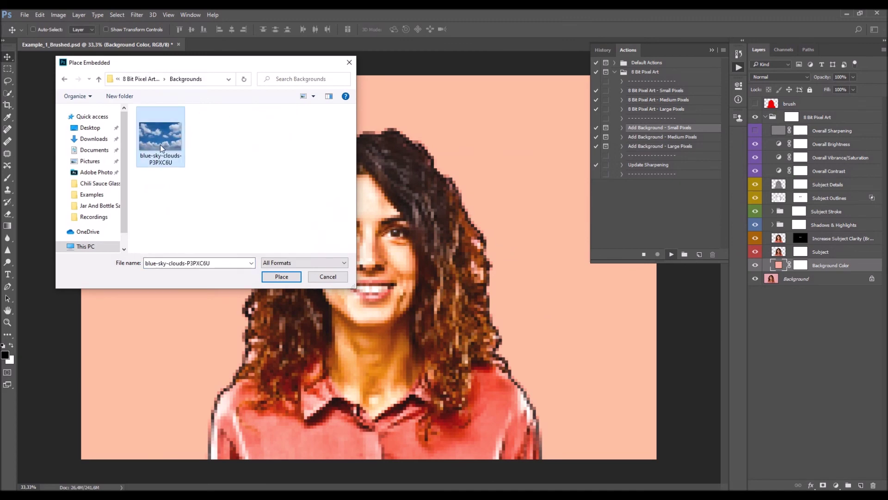
click(281, 276)
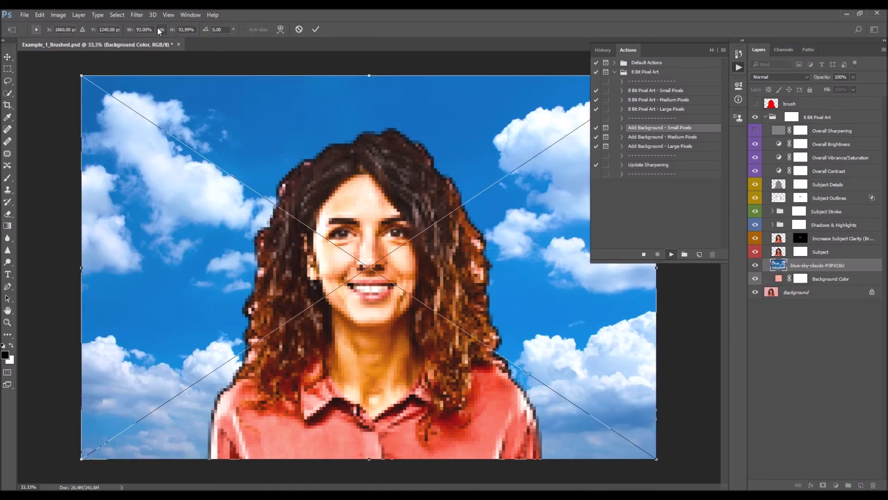
drag(133, 31, 132, 32)
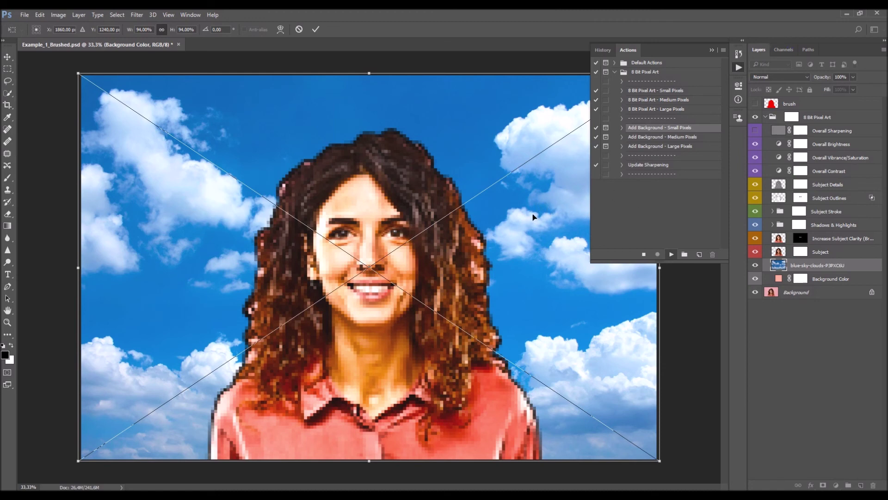
key(Return)
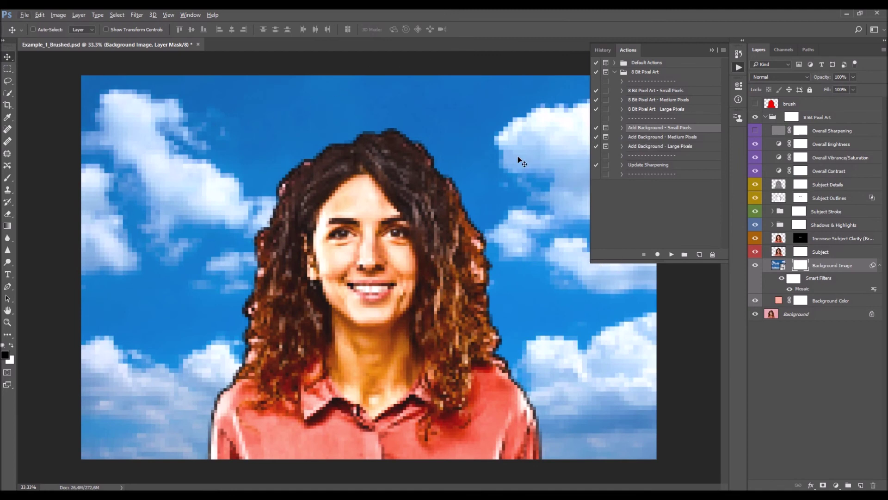
click(880, 267)
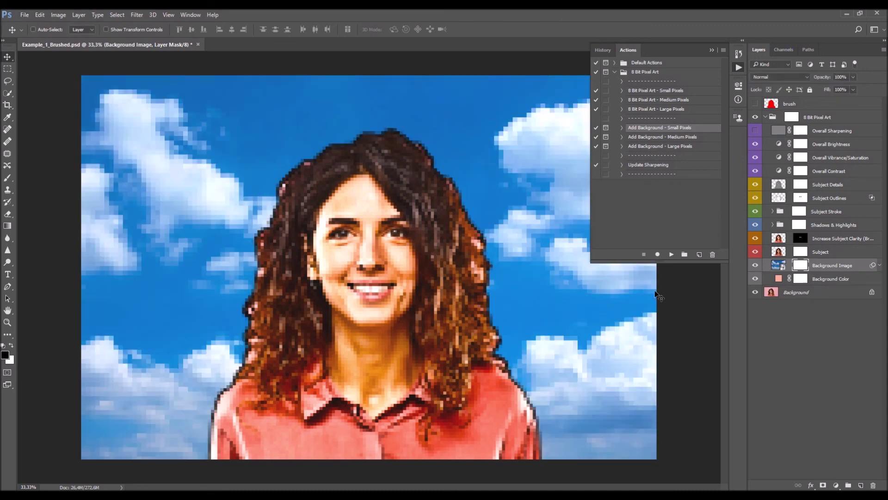
double_click(781, 266)
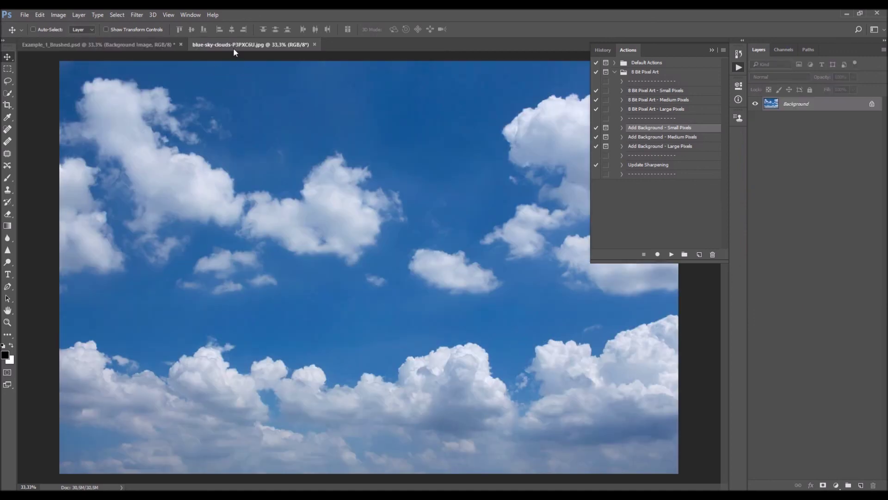
click(24, 15)
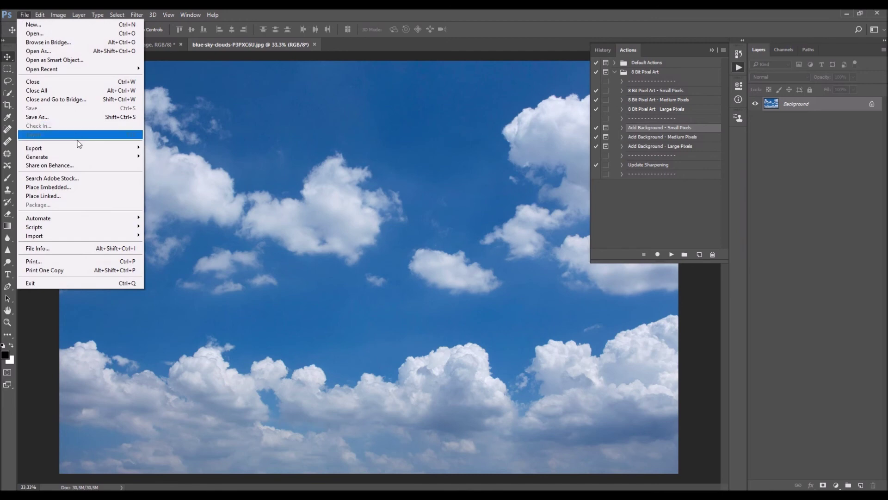
mouse_move(78, 159)
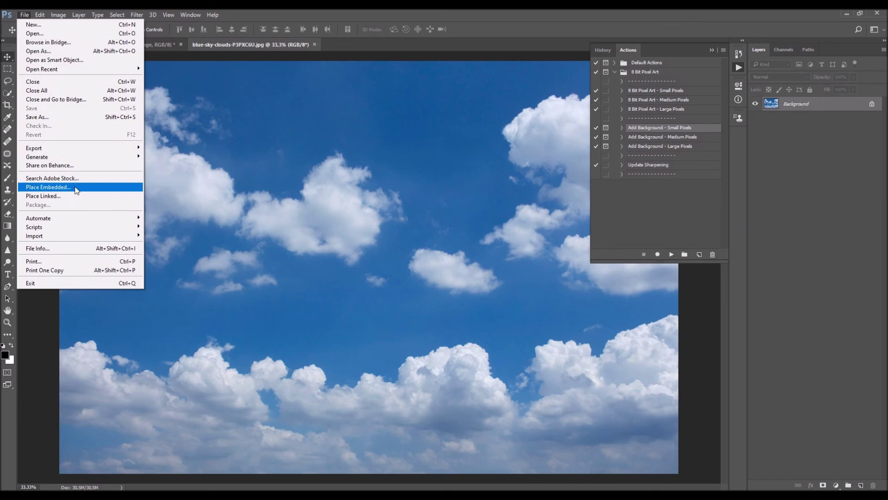
click(359, 196)
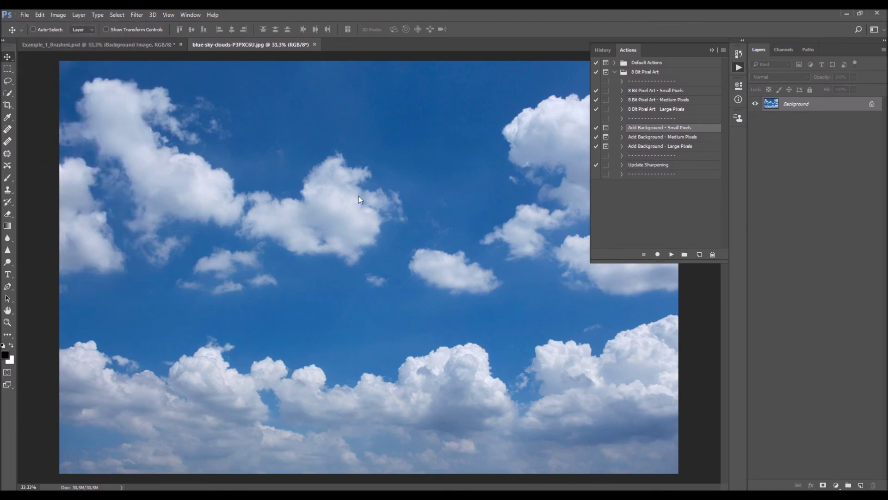
click(26, 13)
click(244, 105)
click(314, 44)
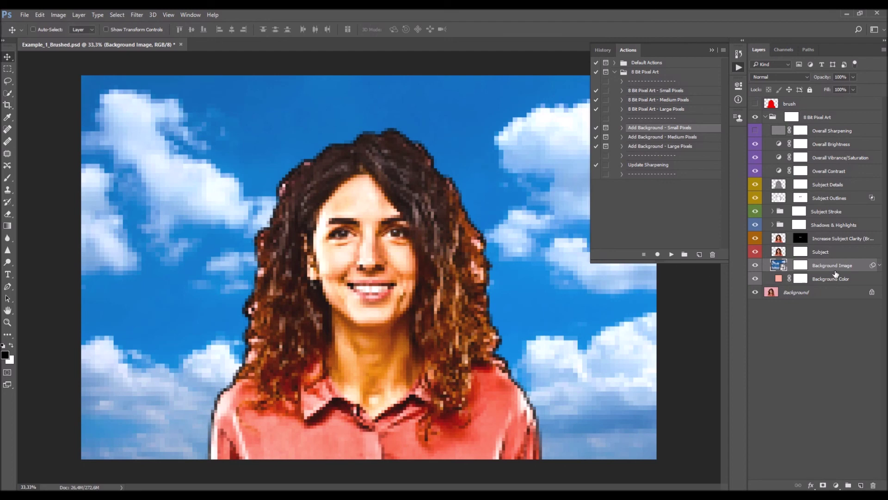
Step: Run the 'Update Sharpening' action on the Overall Sharpening layer
click(827, 133)
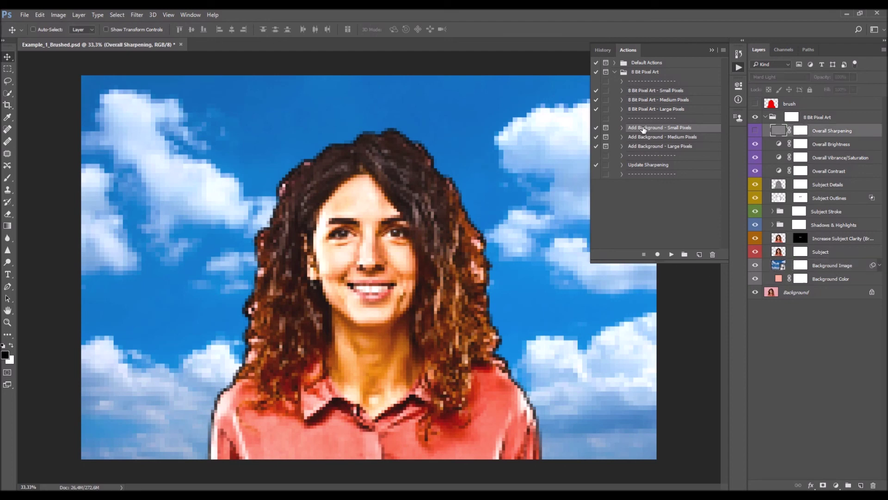
click(650, 166)
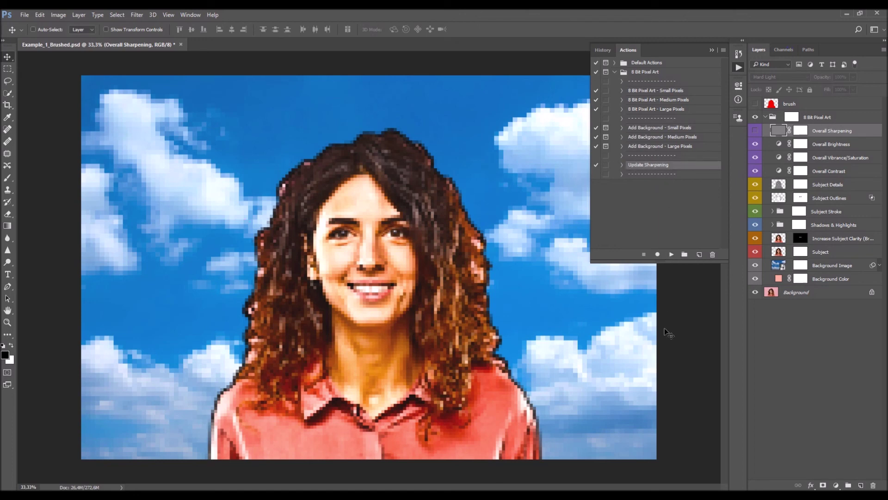
click(670, 254)
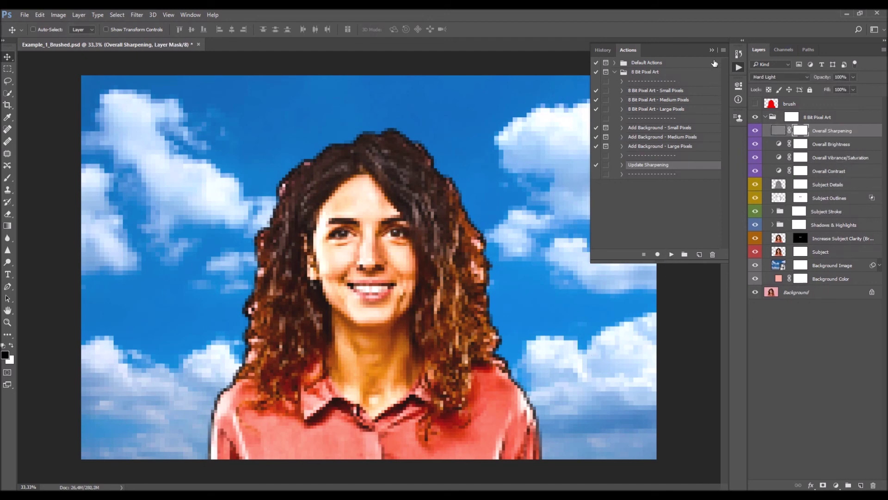
Step: Compare the refreshed sharpening up close and leave it visible in Hard Light at 100% opacity
click(756, 131)
click(756, 131)
key(z)
click(427, 309)
alt+click(428, 309)
key(v)
drag(827, 79, 885, 93)
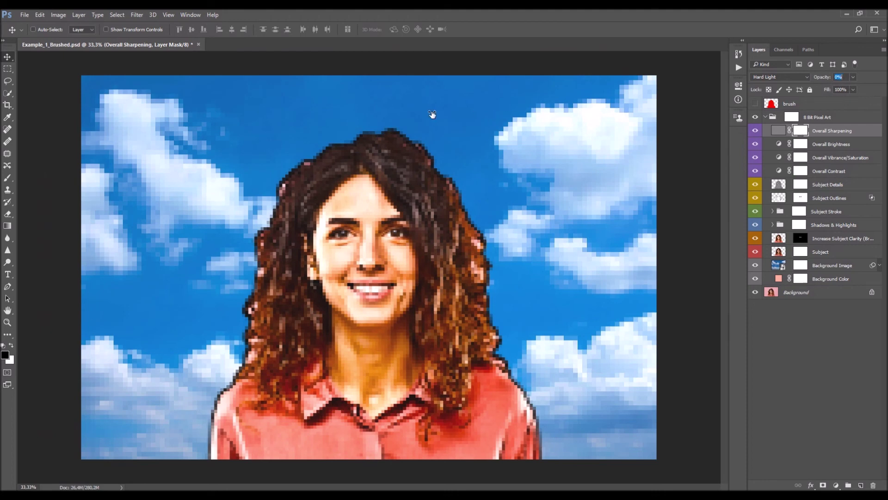
click(365, 265)
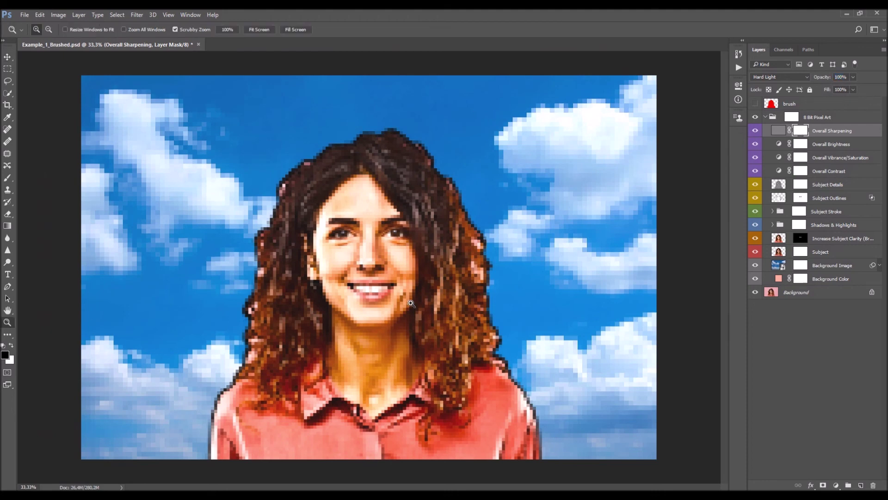
Step: Collapse the 8 Bit Pixel Art group, duplicate Background above it, and hide the copy
click(823, 119)
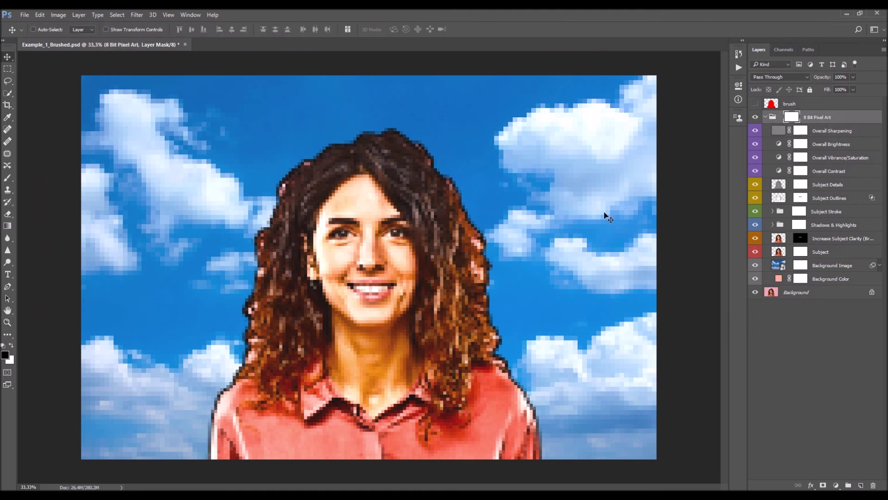
click(765, 117)
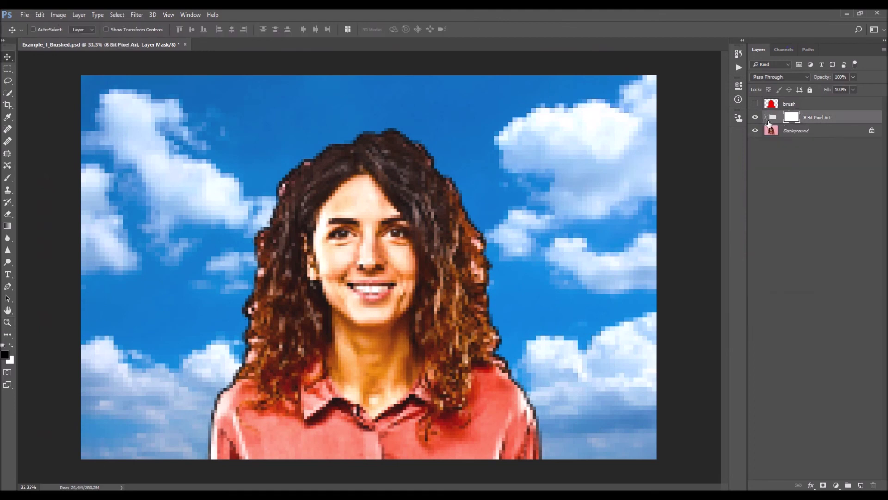
drag(811, 135, 814, 123)
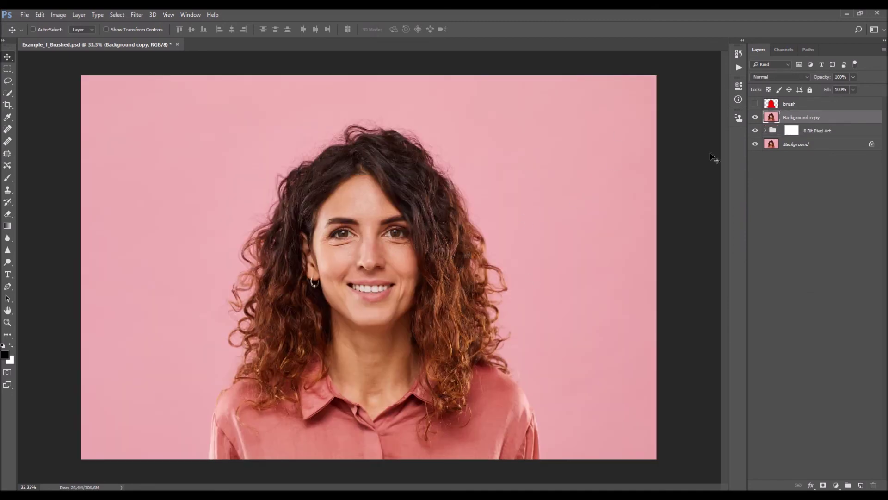
click(755, 118)
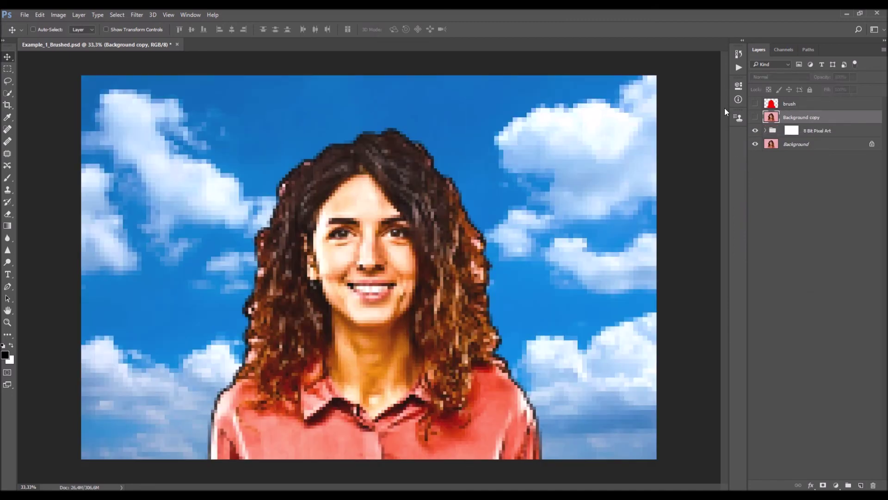